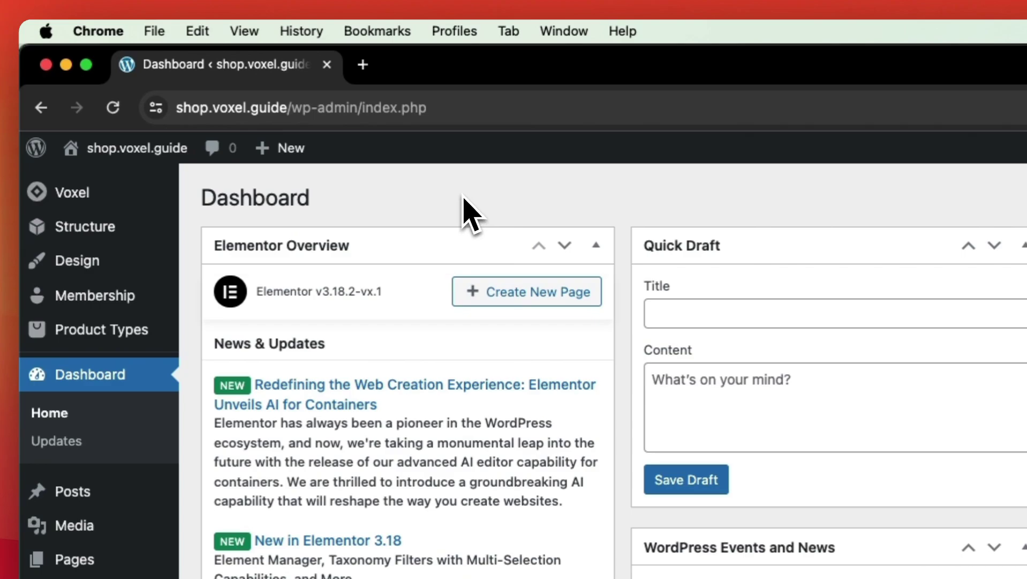
- Open Voxel's Membership settings and keep the proration behavior to create prorations and invoice immediately
{"action": "mouse_move", "coordinate": [44, 195]}
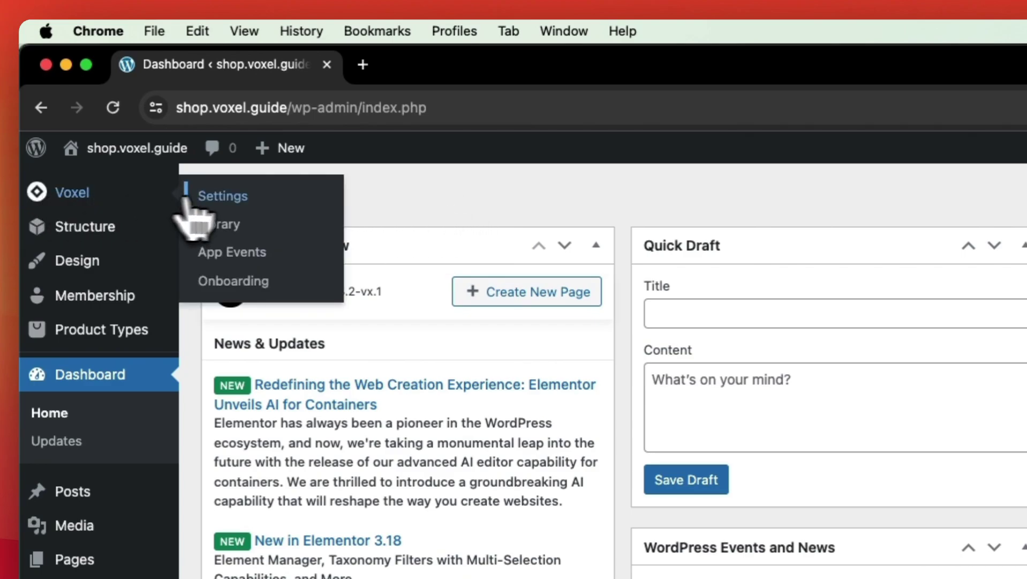
{"action": "left_click", "coordinate": [222, 197]}
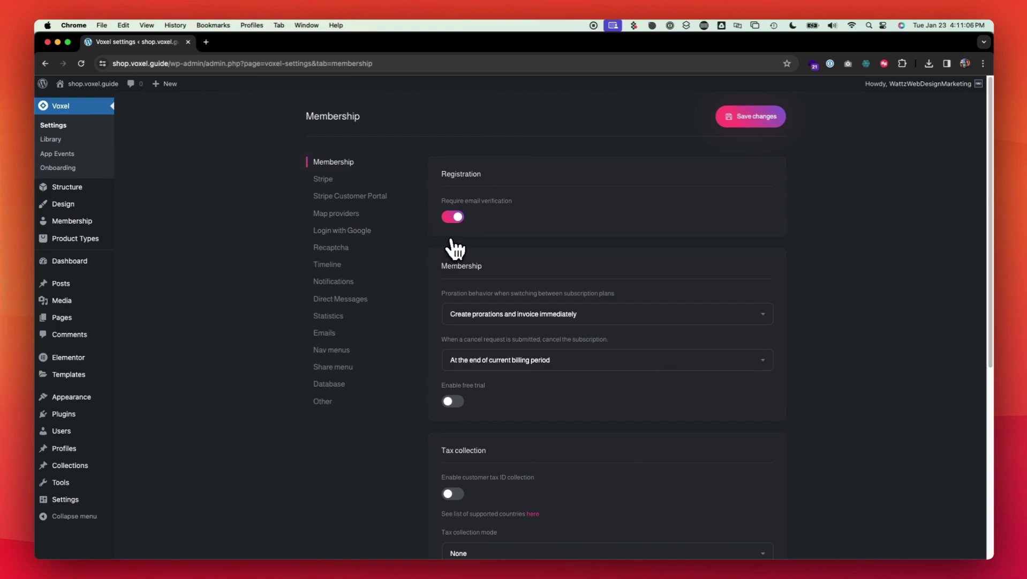
{"action": "scroll", "coordinate": [454, 247], "scroll_direction": "down", "scroll_amount": 2}
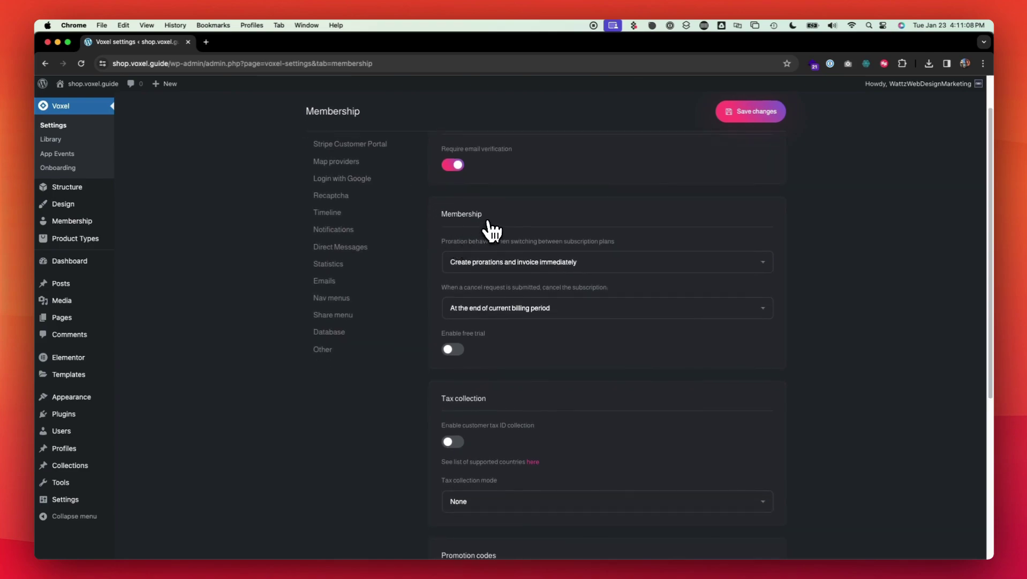
{"action": "scroll", "coordinate": [482, 268], "scroll_direction": "down", "scroll_amount": 1}
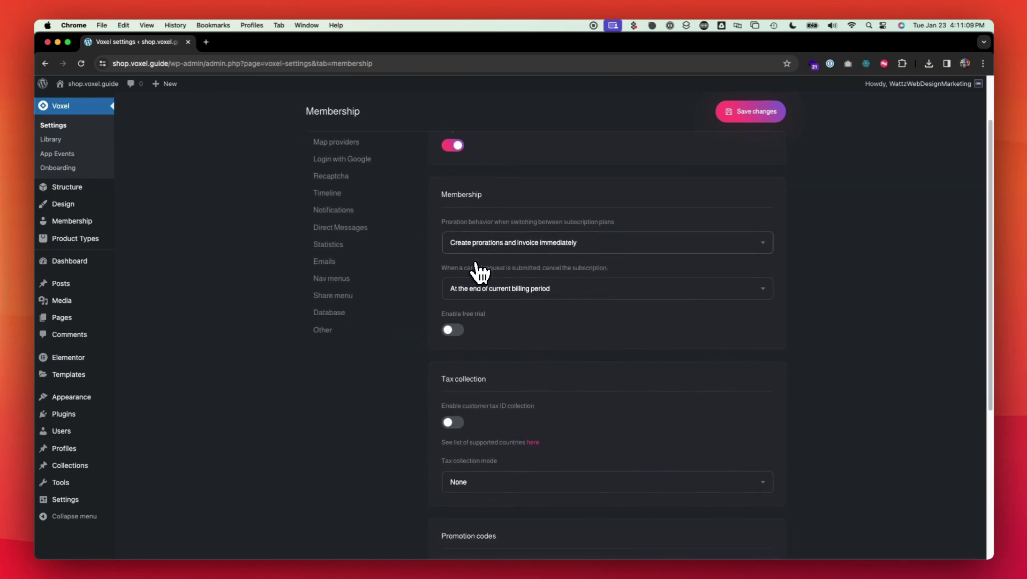
{"action": "left_click", "coordinate": [596, 245]}
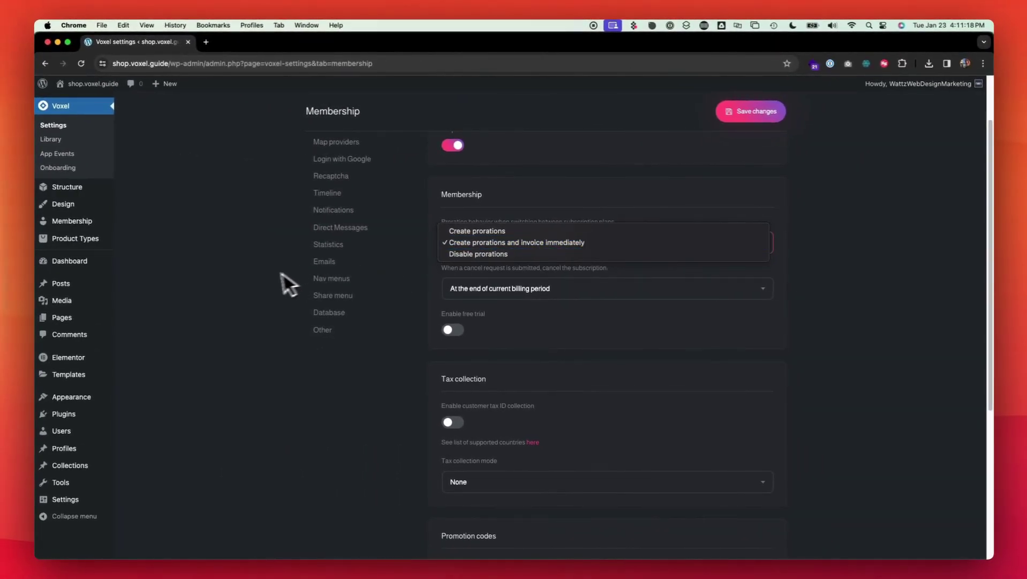
{"action": "left_click", "coordinate": [253, 276]}
- Keep cancellation at end of billing period, enable the free trial and set 30 trial days
{"action": "scroll", "coordinate": [254, 275], "scroll_direction": "down", "scroll_amount": 2}
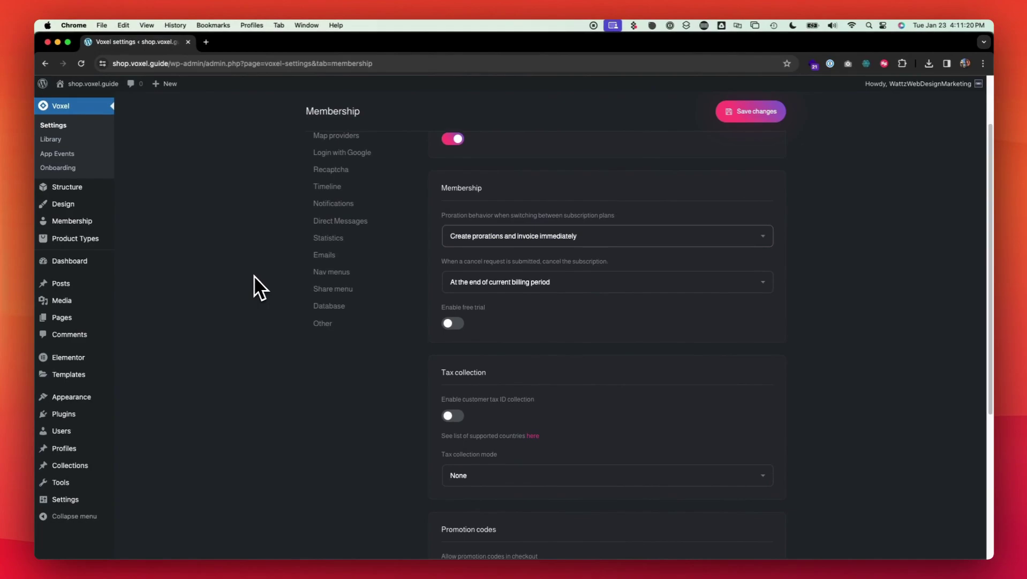
{"action": "left_click", "coordinate": [560, 280]}
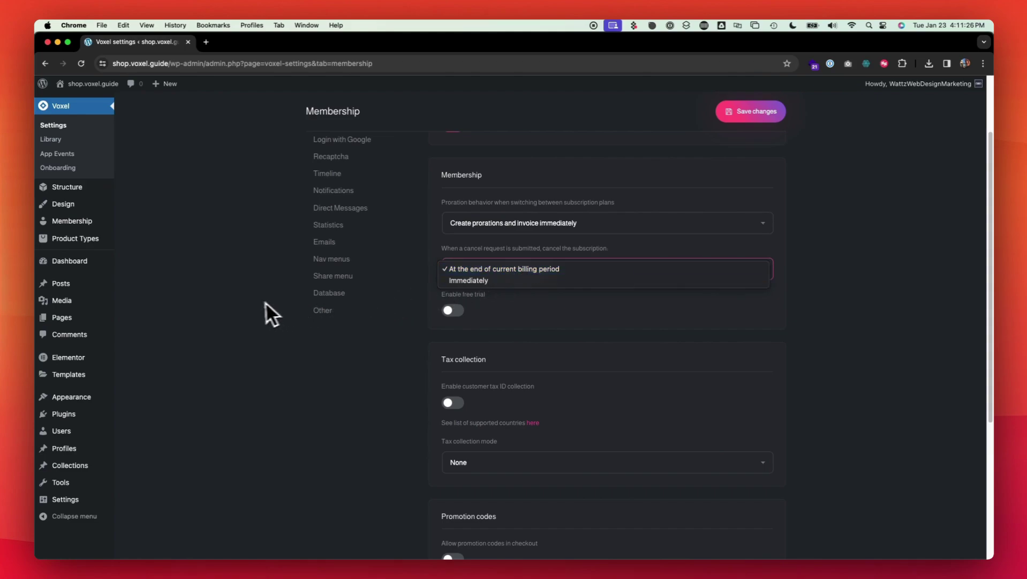
{"action": "left_click", "coordinate": [238, 307]}
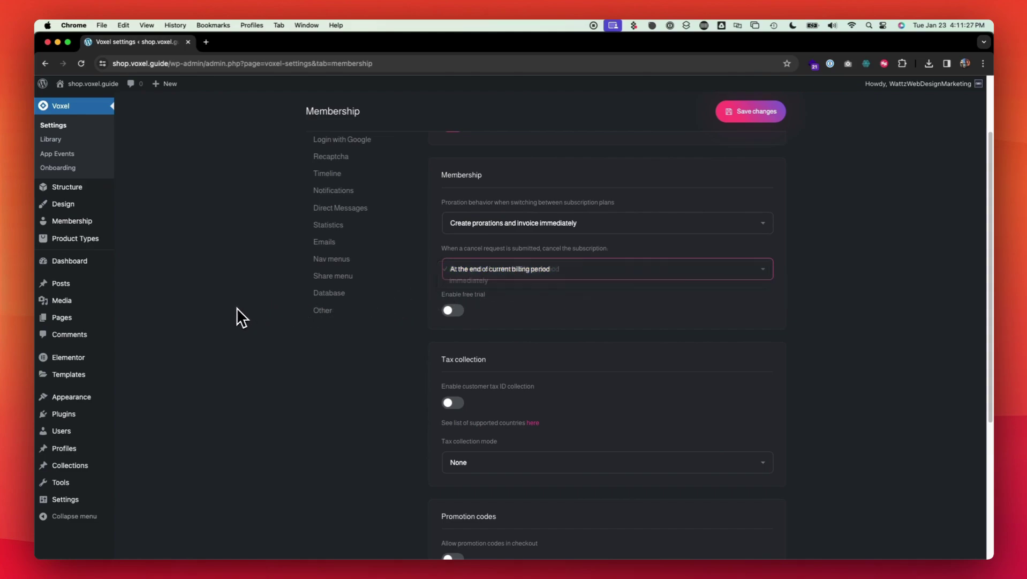
{"action": "left_click", "coordinate": [453, 312]}
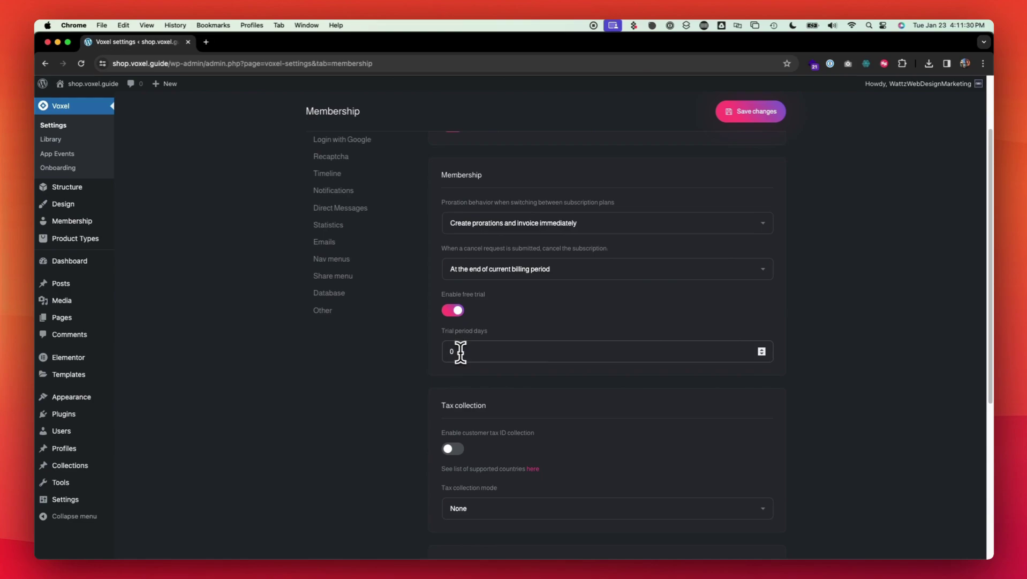
{"action": "left_click_drag", "start_coordinate": [460, 351], "coordinate": [441, 353]}
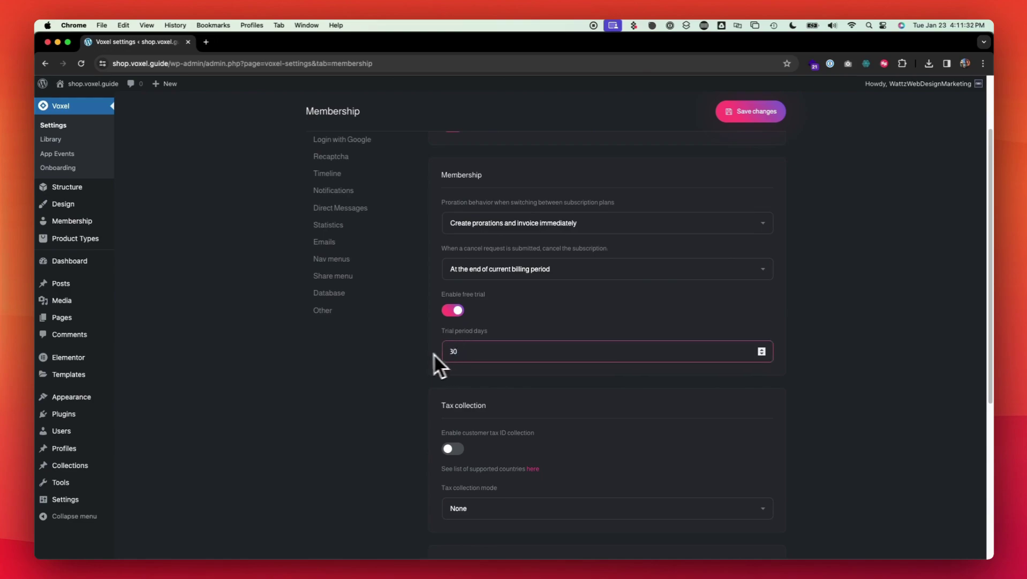
{"action": "left_click", "coordinate": [404, 356]}
{"action": "scroll", "coordinate": [403, 357], "scroll_direction": "down", "scroll_amount": 5}
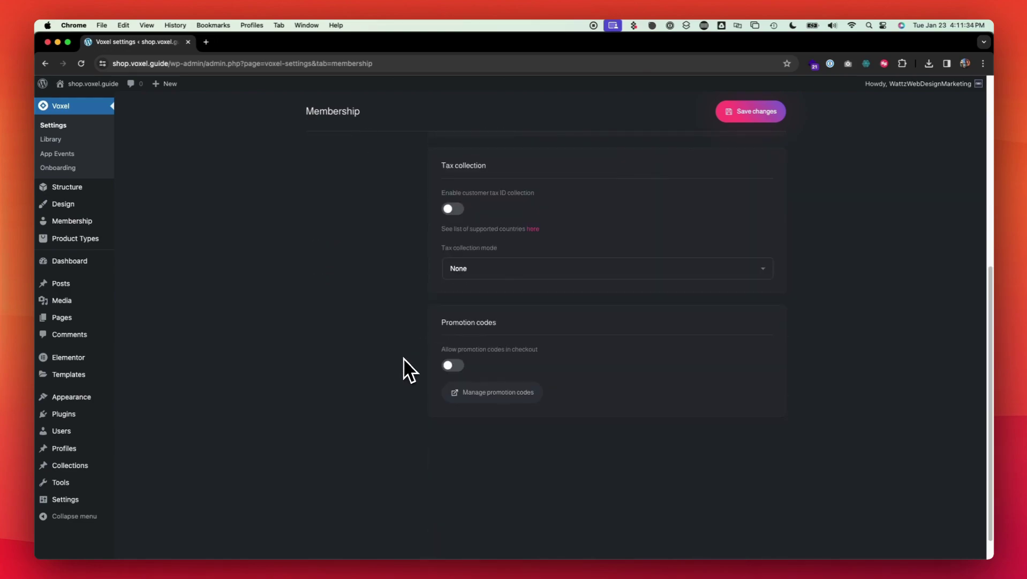
{"action": "left_click", "coordinate": [455, 210]}
{"action": "left_click", "coordinate": [456, 213]}
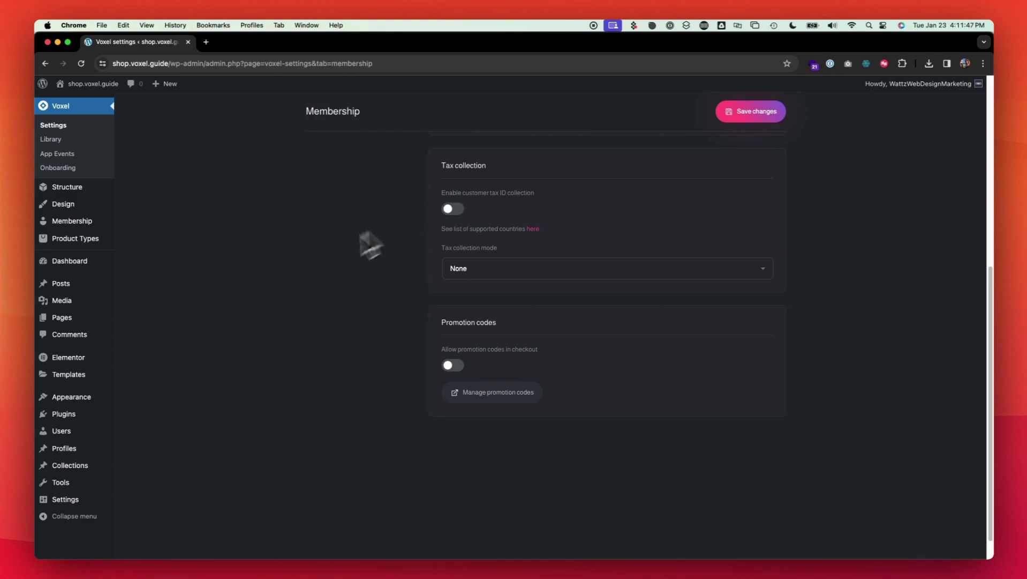
{"action": "left_click", "coordinate": [455, 369]}
{"action": "left_click", "coordinate": [456, 368]}
{"action": "scroll", "coordinate": [338, 355], "scroll_direction": "up", "scroll_amount": 10}
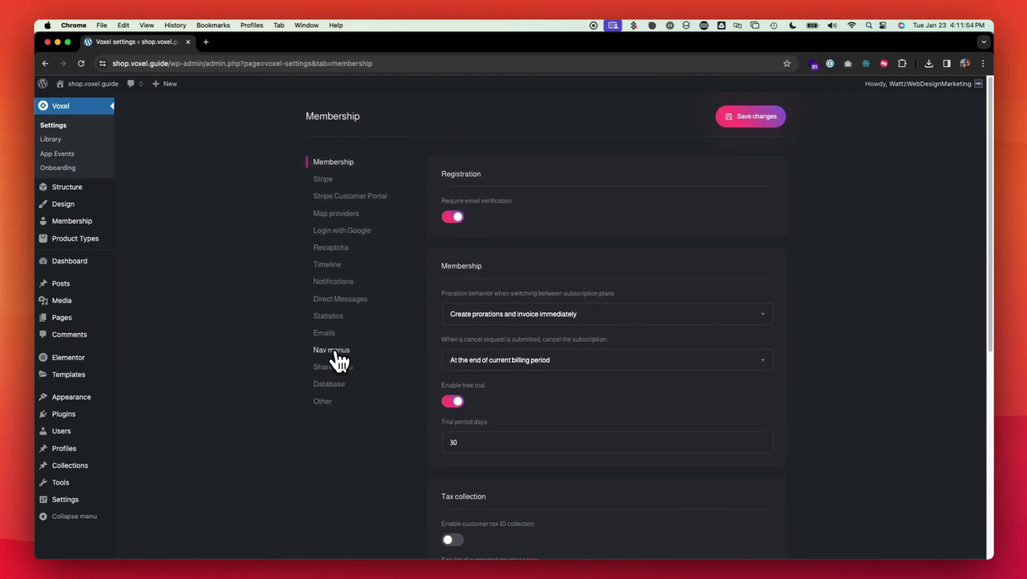
- Open the Stripe settings and keep US Dollar as the currency
{"action": "left_click", "coordinate": [325, 181]}
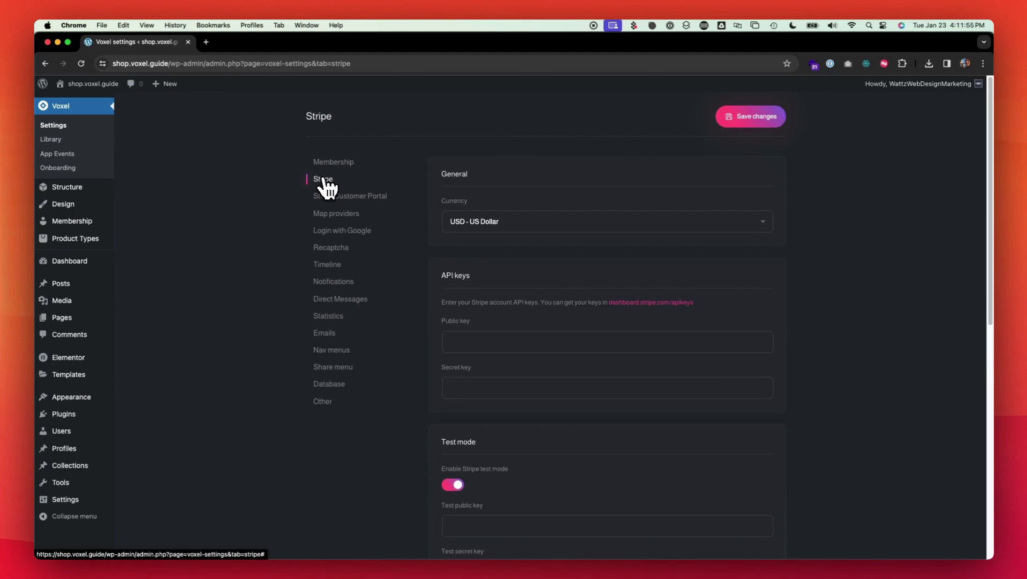
{"action": "left_click", "coordinate": [504, 222]}
{"action": "left_click", "coordinate": [793, 228]}
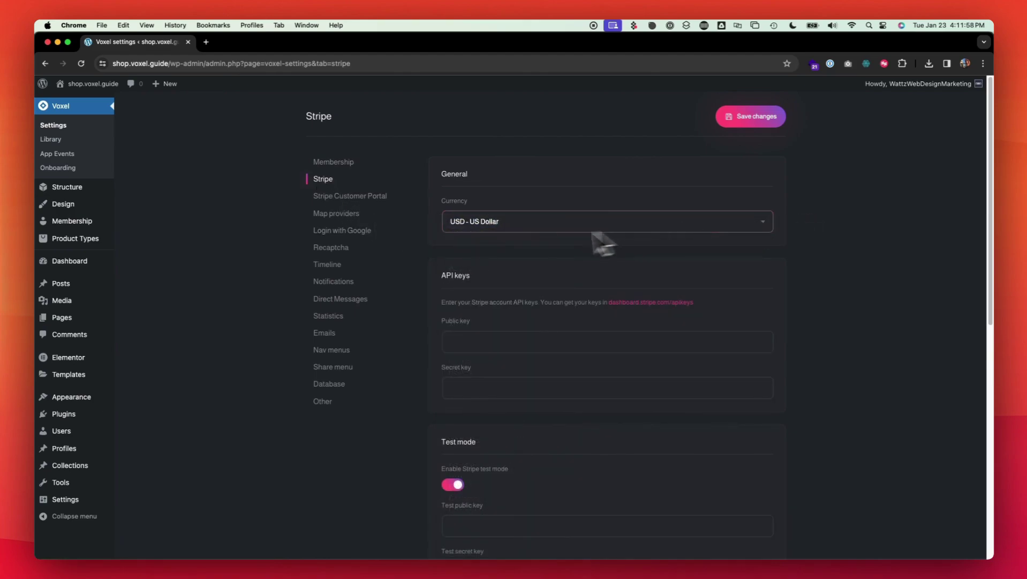
{"action": "scroll", "coordinate": [526, 248], "scroll_direction": "down", "scroll_amount": 5}
{"action": "scroll", "coordinate": [523, 236], "scroll_direction": "up", "scroll_amount": 2}
{"action": "scroll", "coordinate": [524, 245], "scroll_direction": "up", "scroll_amount": 2}
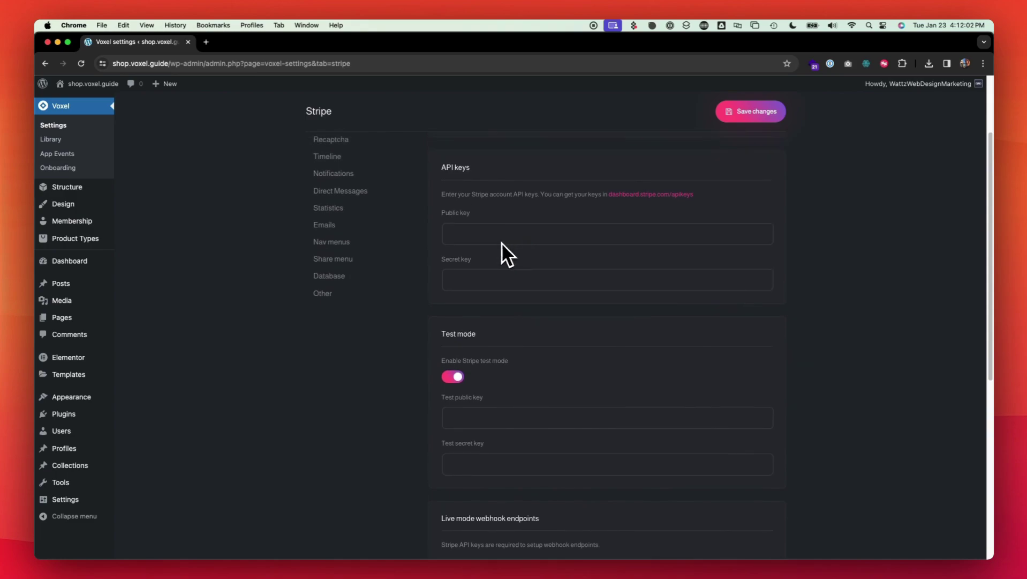
- Check the empty Stripe public, secret and test public key fields
{"action": "left_click", "coordinate": [478, 235]}
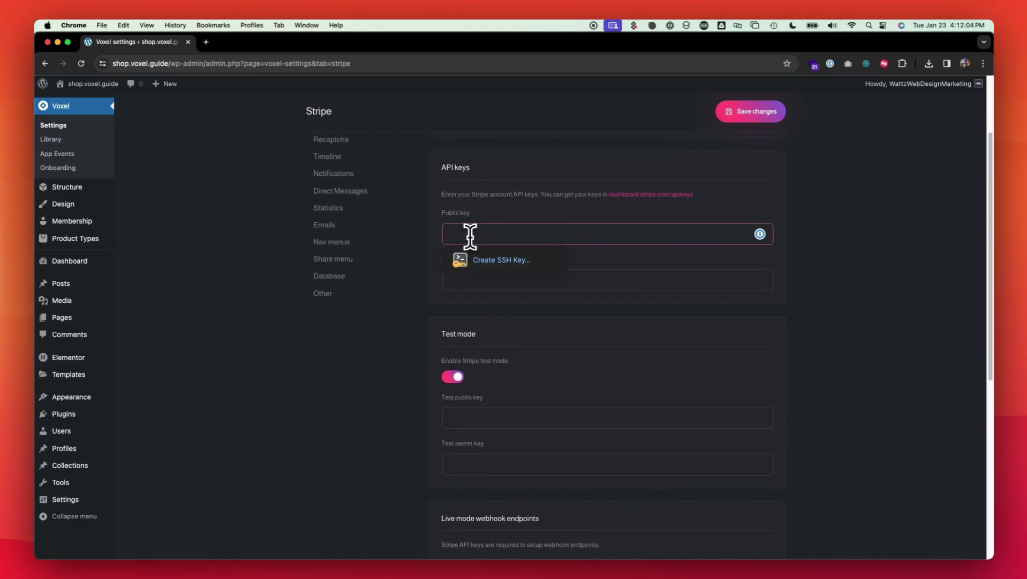
{"action": "left_click", "coordinate": [590, 284]}
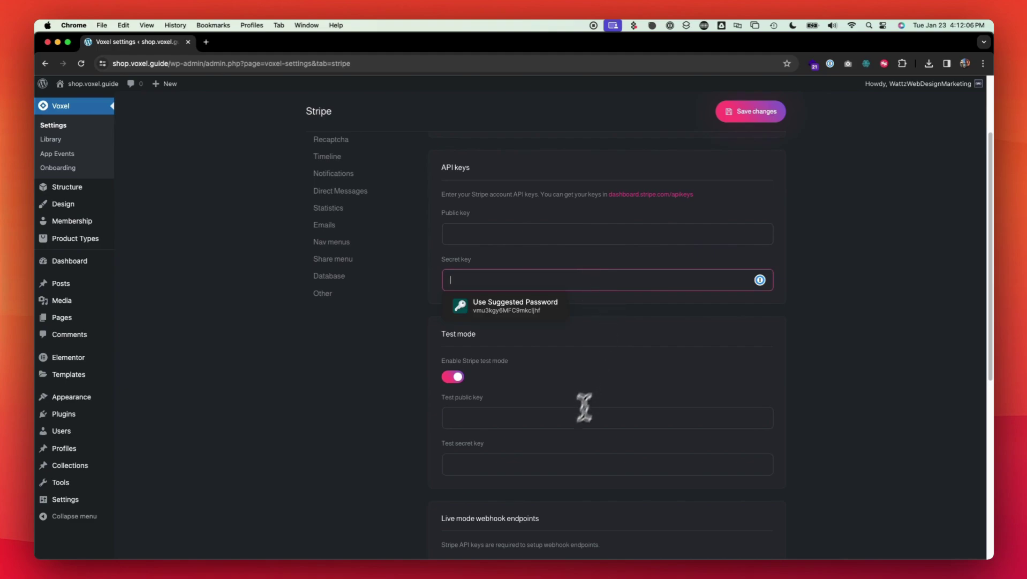
{"action": "left_click", "coordinate": [515, 420]}
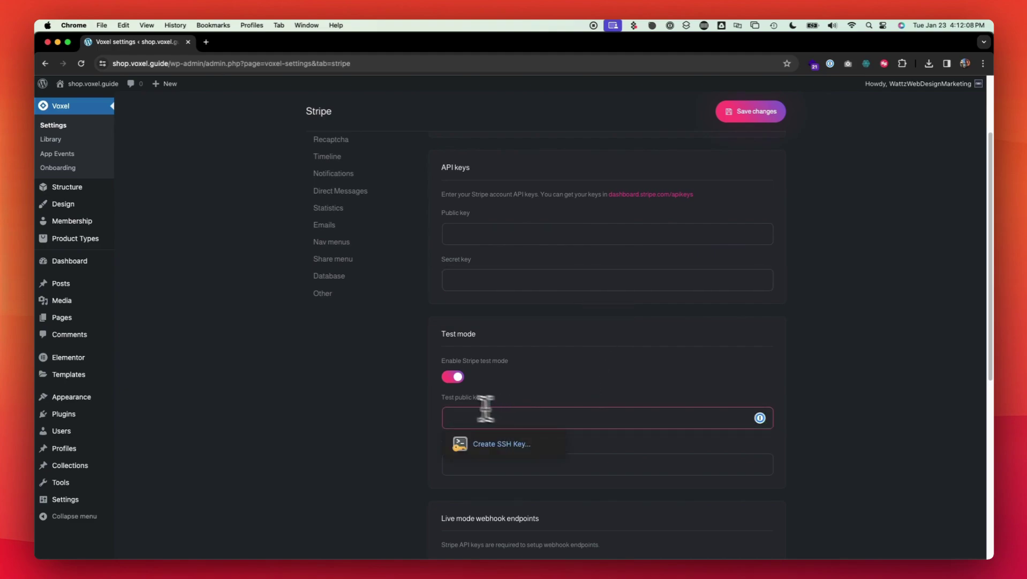
{"action": "scroll", "coordinate": [388, 415], "scroll_direction": "down", "scroll_amount": 1}
{"action": "left_click", "coordinate": [380, 419]}
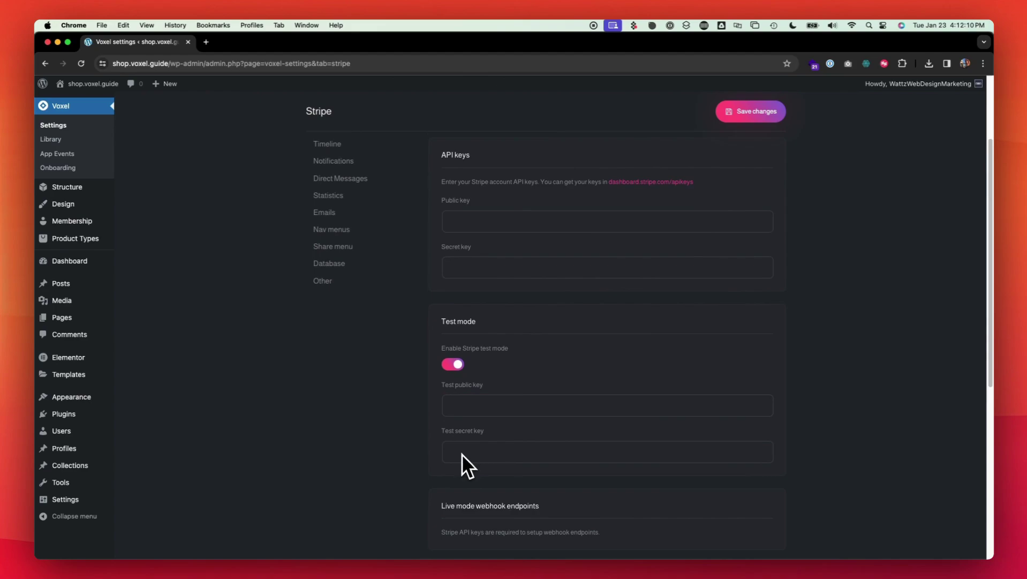
- Toggle Stripe test mode off and back on, leaving it enabled, and review the webhook note
{"action": "left_click", "coordinate": [453, 366]}
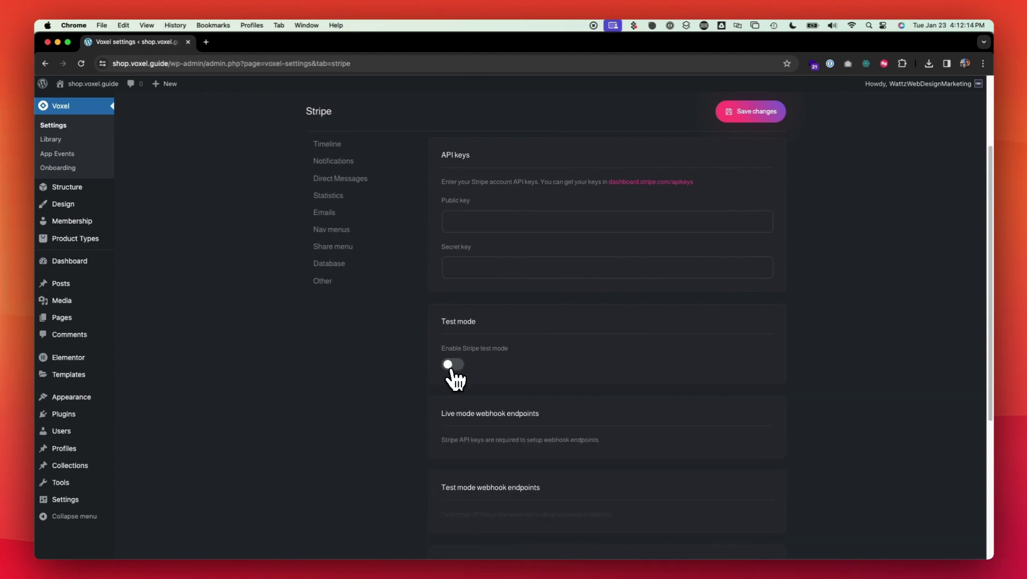
{"action": "left_click", "coordinate": [453, 366]}
{"action": "scroll", "coordinate": [437, 379], "scroll_direction": "down", "scroll_amount": 5}
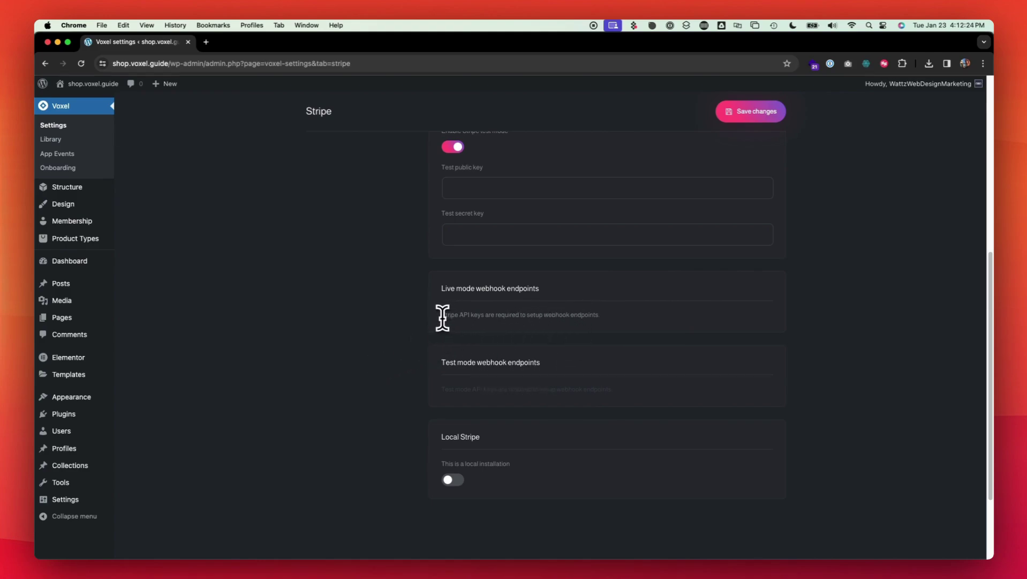
{"action": "left_click_drag", "start_coordinate": [442, 316], "coordinate": [600, 315]}
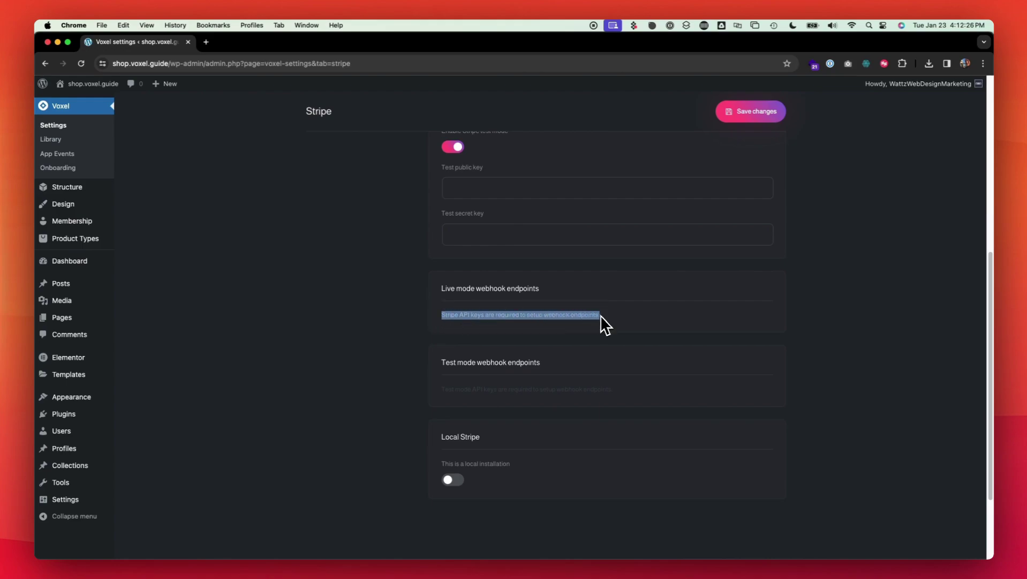
{"action": "left_click", "coordinate": [394, 337]}
{"action": "scroll", "coordinate": [393, 338], "scroll_direction": "down", "scroll_amount": 3}
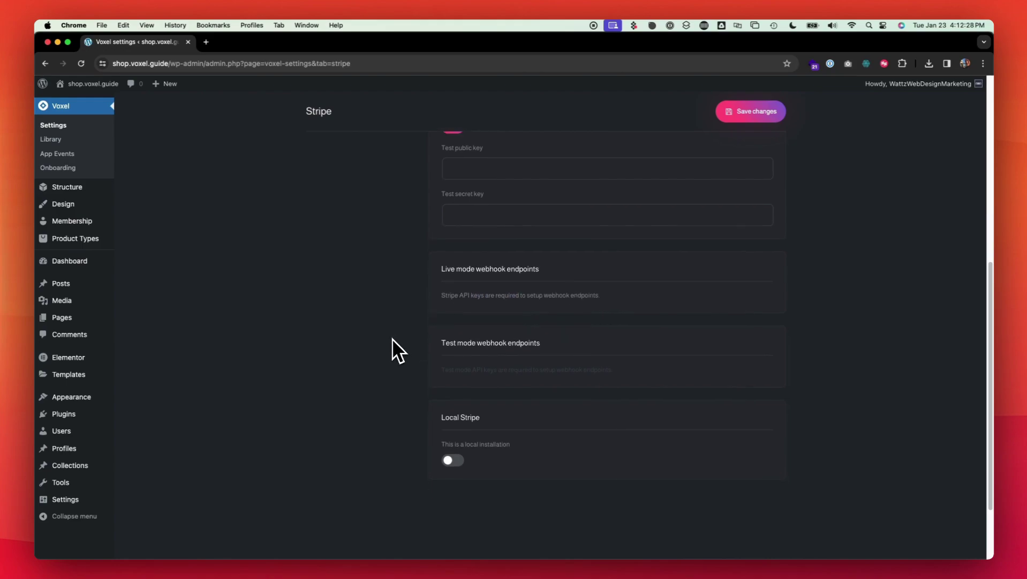
{"action": "scroll", "coordinate": [393, 338], "scroll_direction": "up", "scroll_amount": 10}
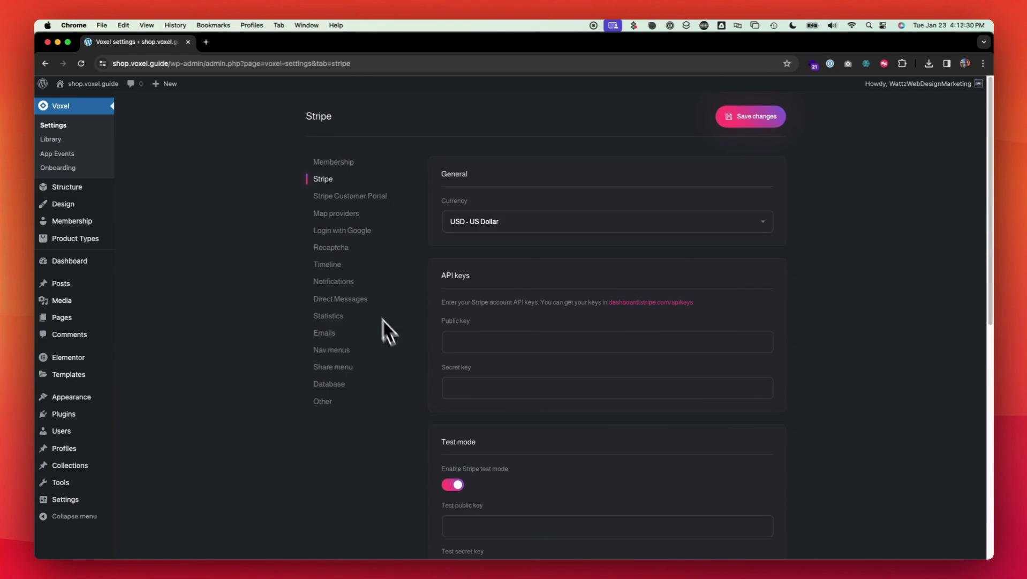
- Open the Stripe Customer Portal settings and expand the Advanced Portal configuration ID fields
{"action": "left_click", "coordinate": [338, 199]}
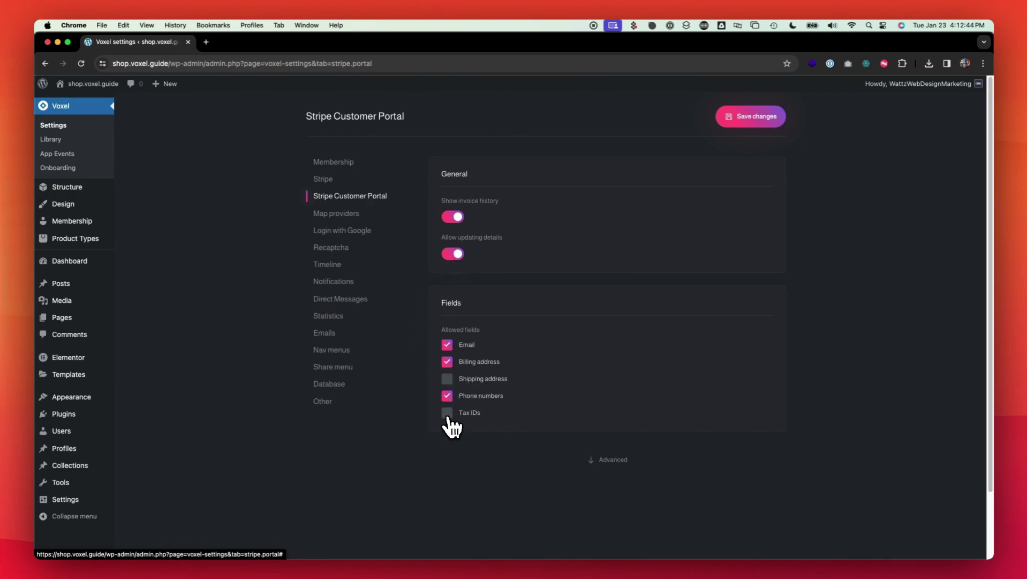
{"action": "left_click", "coordinate": [611, 459]}
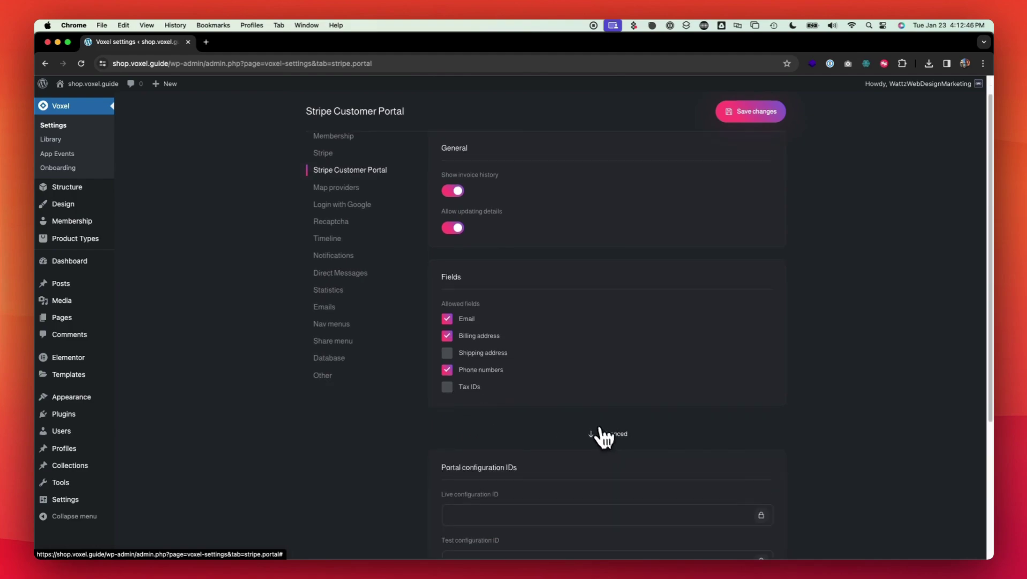
{"action": "scroll", "coordinate": [603, 431], "scroll_direction": "down", "scroll_amount": 5}
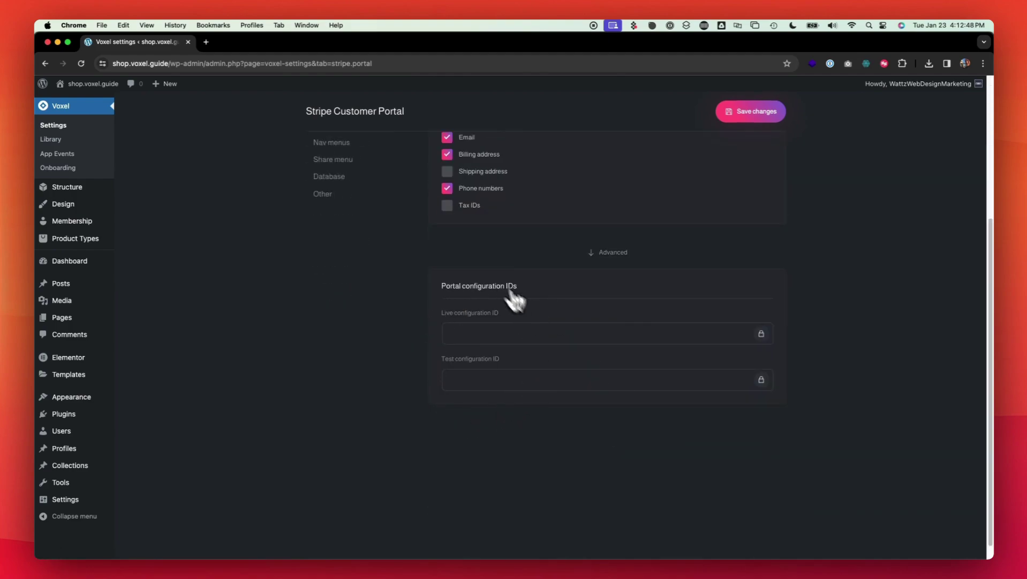
{"action": "scroll", "coordinate": [247, 347], "scroll_direction": "up", "scroll_amount": 1}
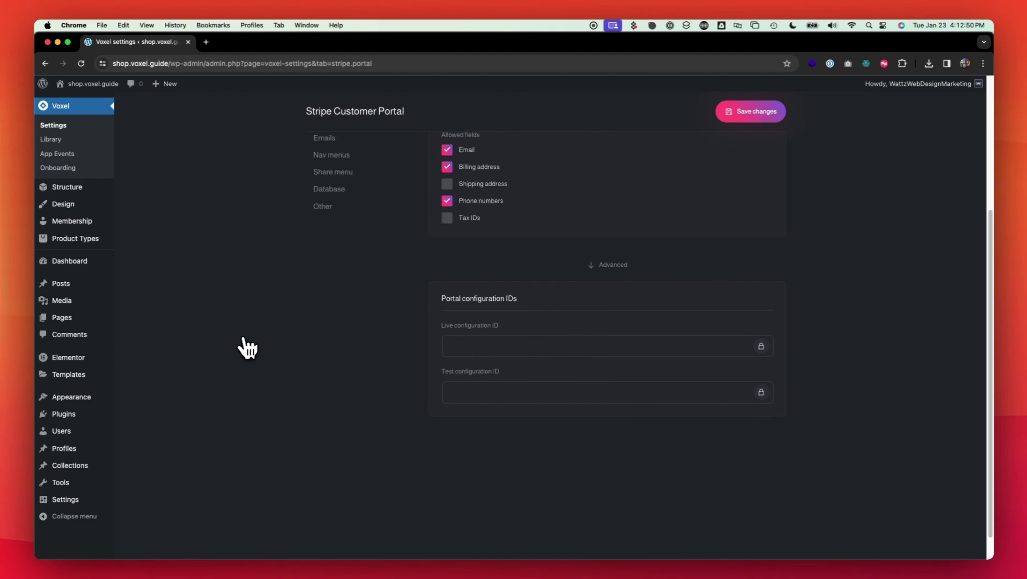
{"action": "scroll", "coordinate": [244, 343], "scroll_direction": "up", "scroll_amount": 5}
- Switch the map provider to Mapbox, then back to Google Maps
{"action": "left_click", "coordinate": [331, 214]}
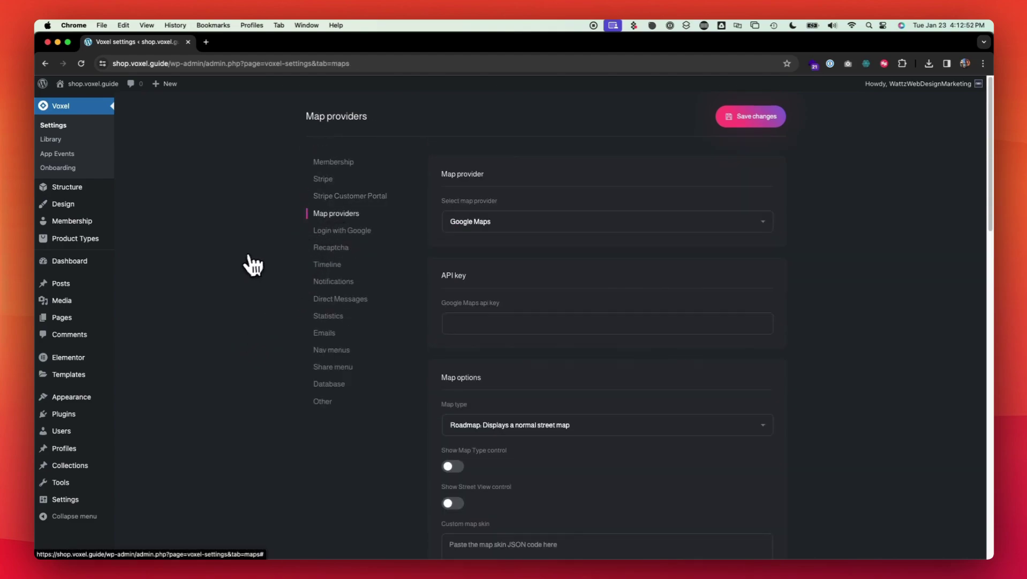
{"action": "left_click", "coordinate": [447, 225]}
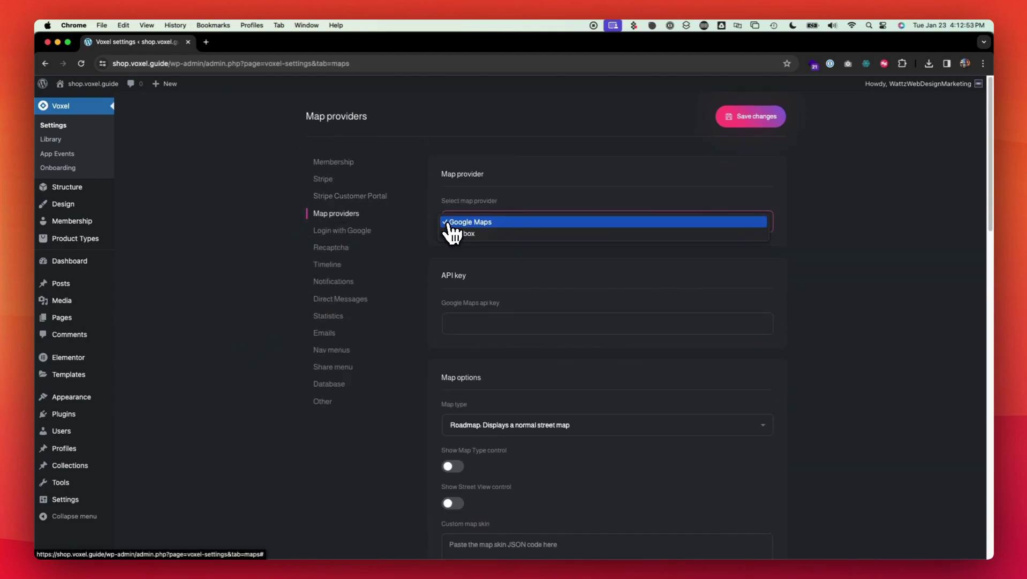
{"action": "left_click", "coordinate": [496, 234]}
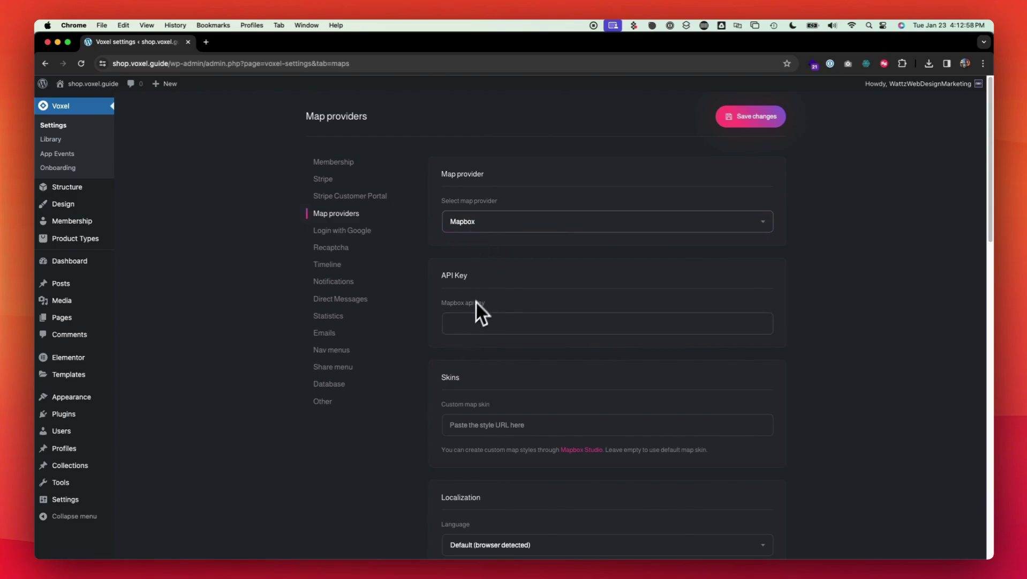
{"action": "left_click", "coordinate": [488, 232]}
{"action": "left_click", "coordinate": [485, 213]}
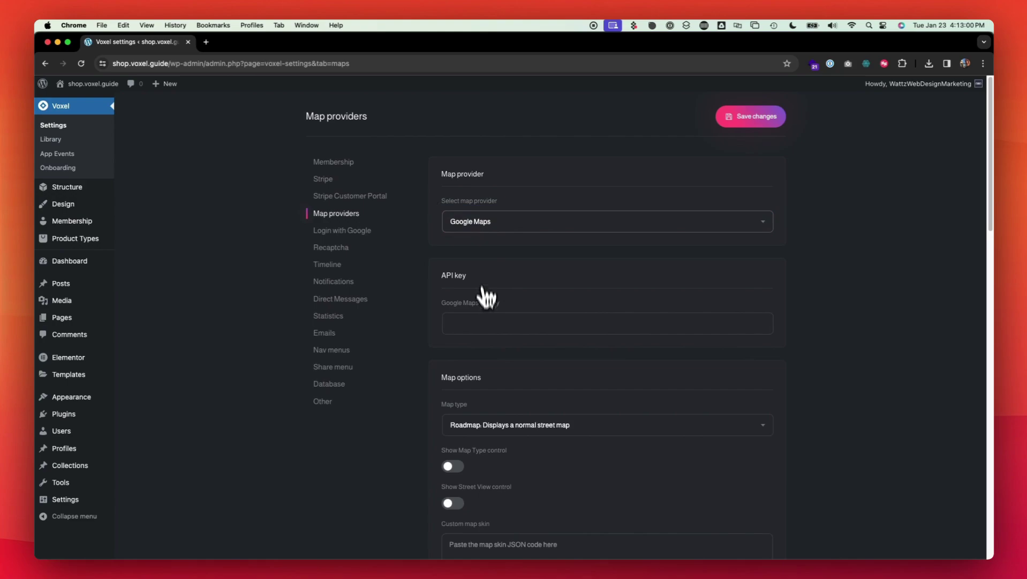
{"action": "scroll", "coordinate": [486, 300], "scroll_direction": "down", "scroll_amount": 2}
{"action": "scroll", "coordinate": [487, 320], "scroll_direction": "down", "scroll_amount": 2}
- Keep Roadmap as the map type and turn on the Show Map Type control
{"action": "left_click", "coordinate": [488, 277]}
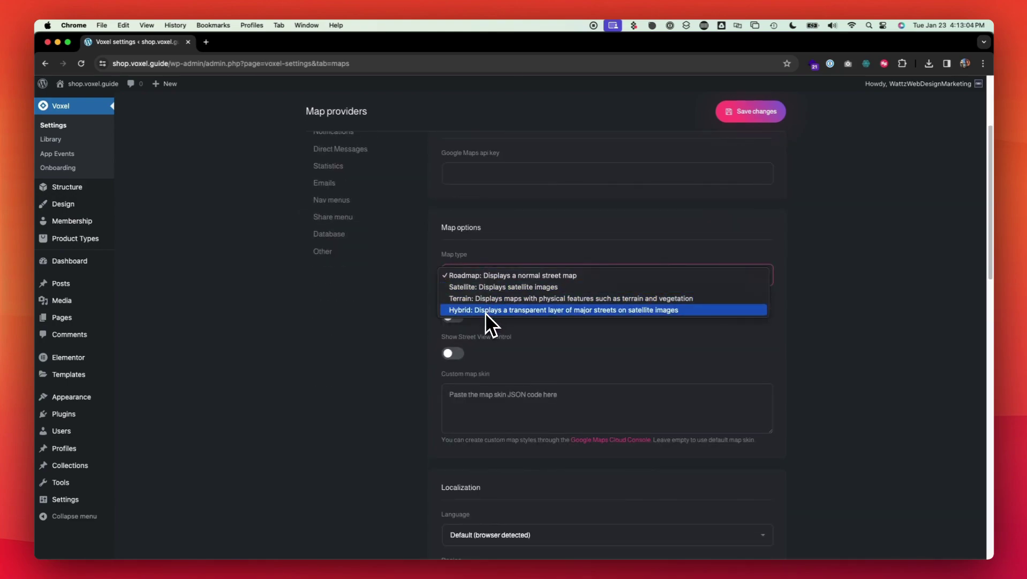
{"action": "left_click", "coordinate": [425, 326]}
{"action": "scroll", "coordinate": [432, 328], "scroll_direction": "down", "scroll_amount": 1}
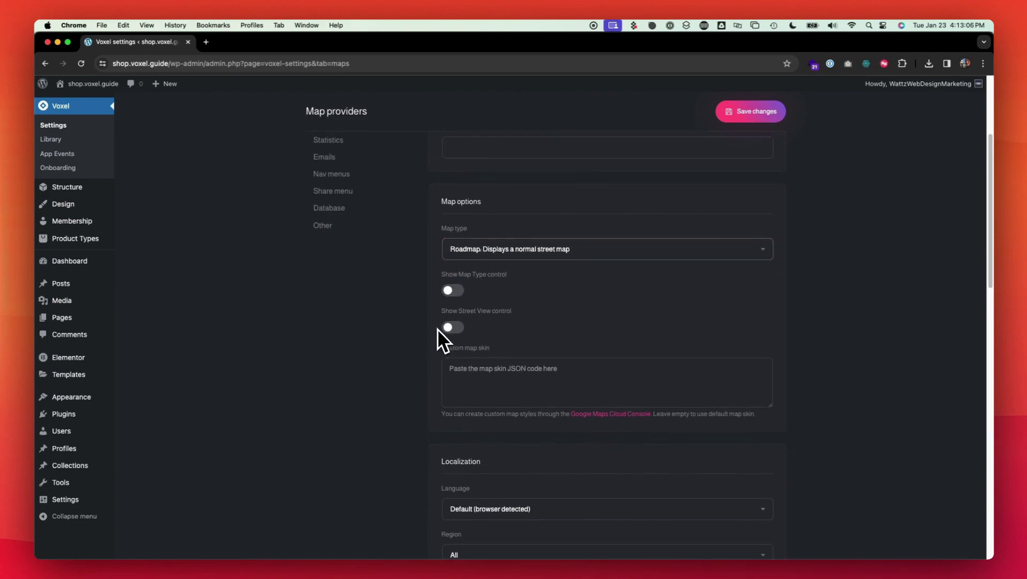
{"action": "left_click", "coordinate": [453, 290]}
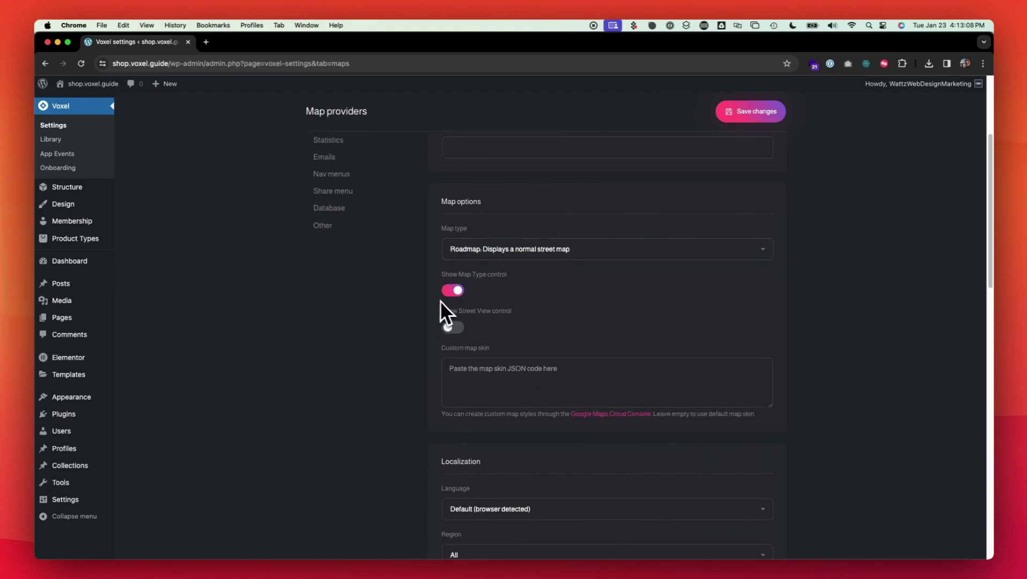
{"action": "left_click", "coordinate": [466, 257]}
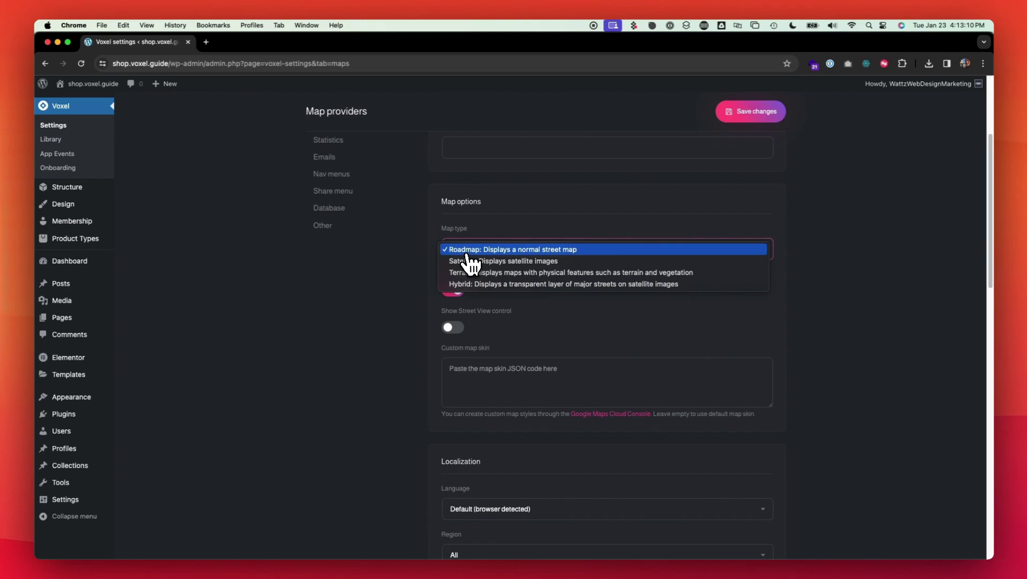
{"action": "left_click", "coordinate": [427, 305]}
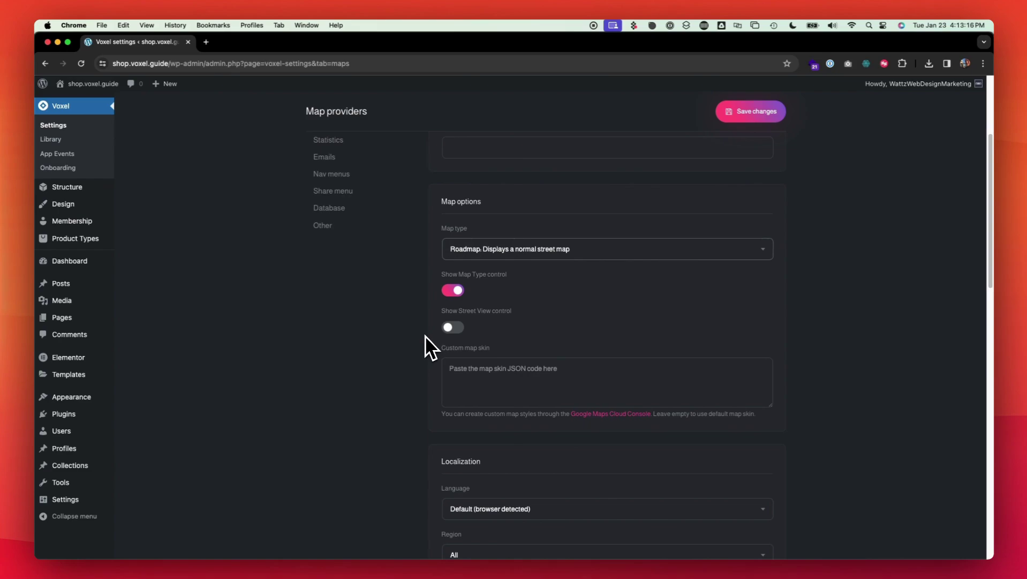
- Review the custom map skin JSON field and keep the default map language
{"action": "scroll", "coordinate": [390, 375], "scroll_direction": "down", "scroll_amount": 2}
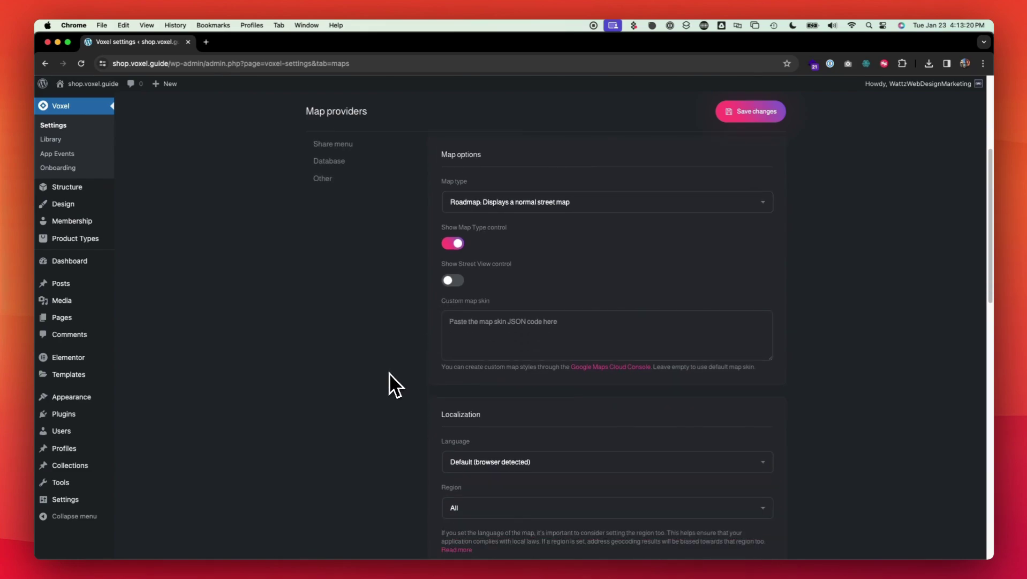
{"action": "left_click", "coordinate": [537, 348]}
{"action": "scroll", "coordinate": [407, 342], "scroll_direction": "down", "scroll_amount": 7}
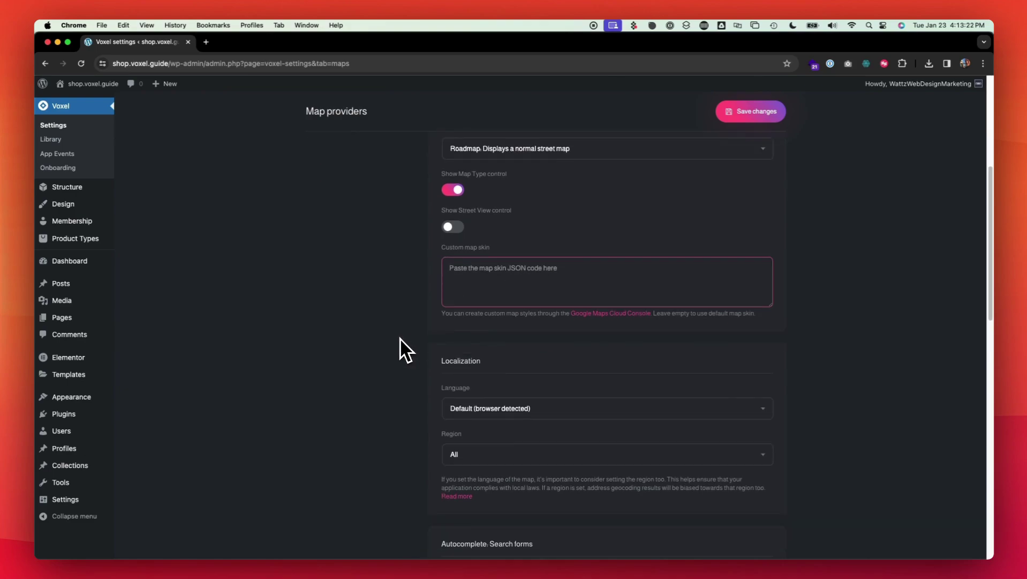
{"action": "scroll", "coordinate": [395, 341], "scroll_direction": "down", "scroll_amount": 1}
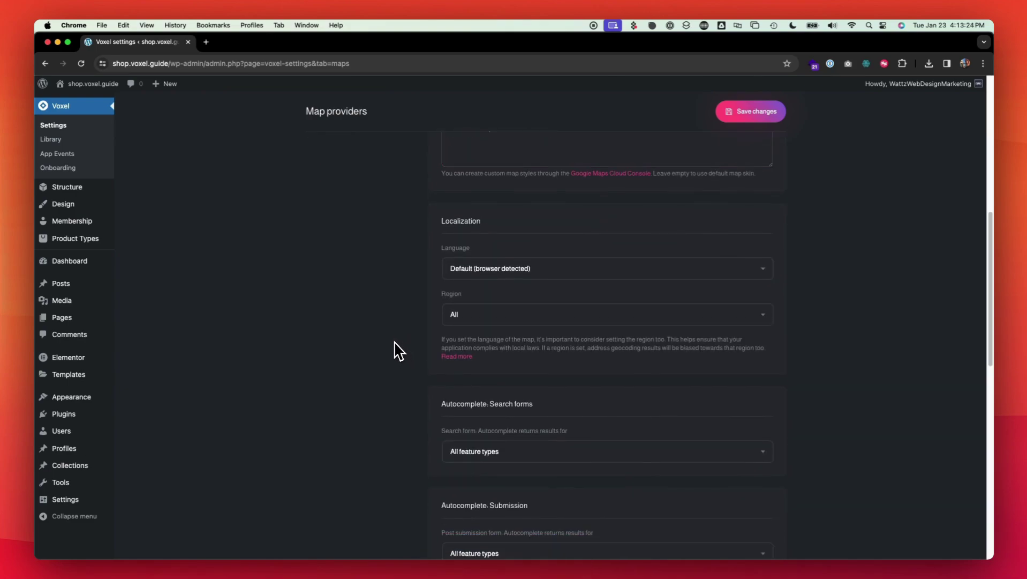
{"action": "left_click", "coordinate": [523, 272]}
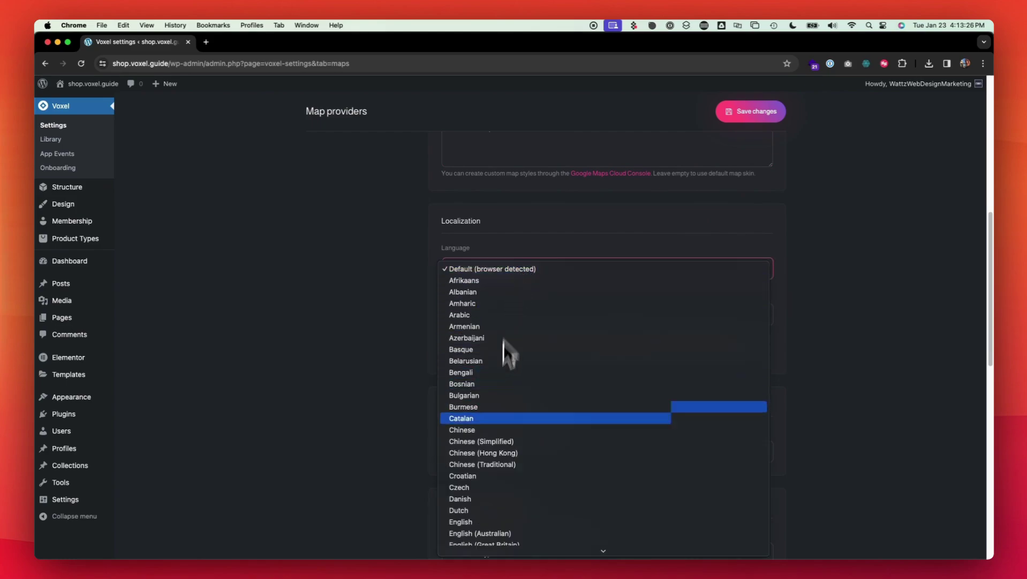
{"action": "left_click", "coordinate": [381, 289]}
{"action": "scroll", "coordinate": [379, 289], "scroll_direction": "down", "scroll_amount": 7}
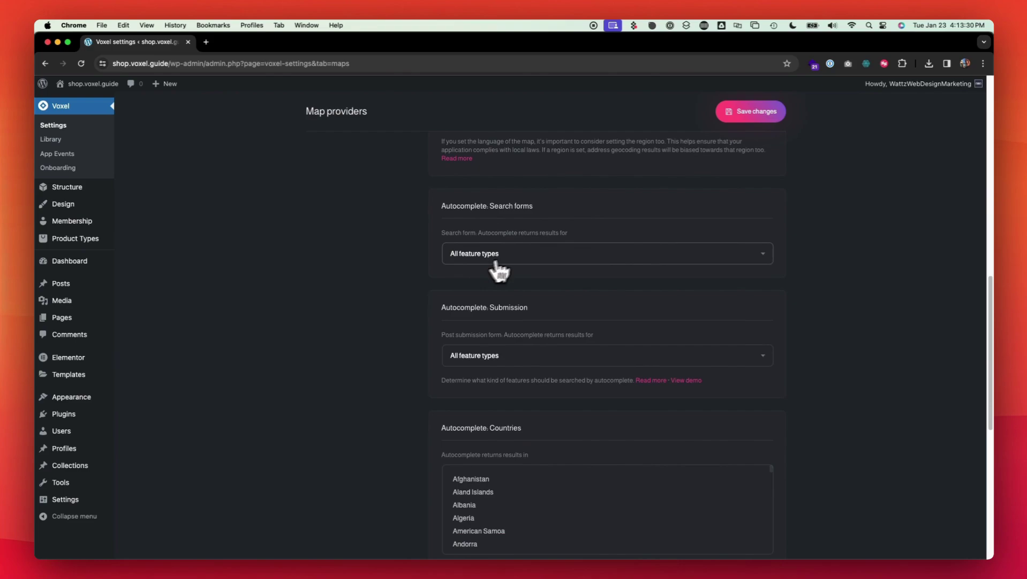
{"action": "left_click", "coordinate": [512, 255]}
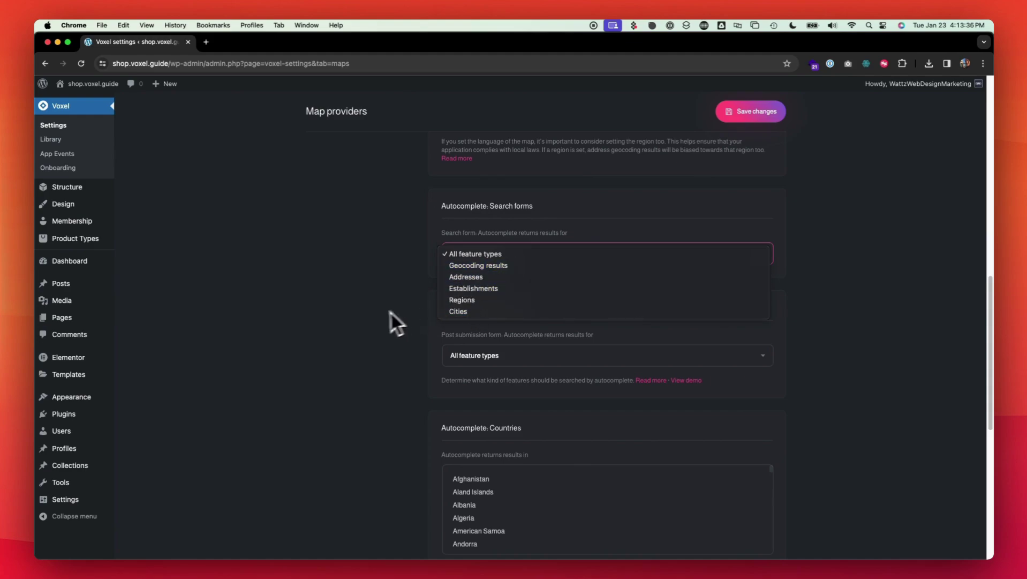
{"action": "left_click", "coordinate": [384, 288]}
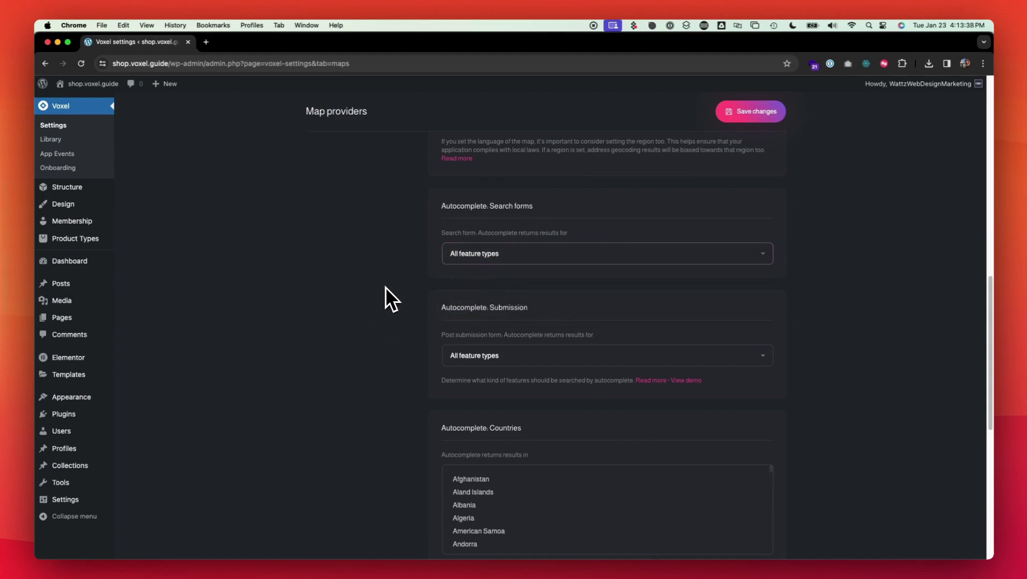
{"action": "scroll", "coordinate": [385, 286], "scroll_direction": "down", "scroll_amount": 2}
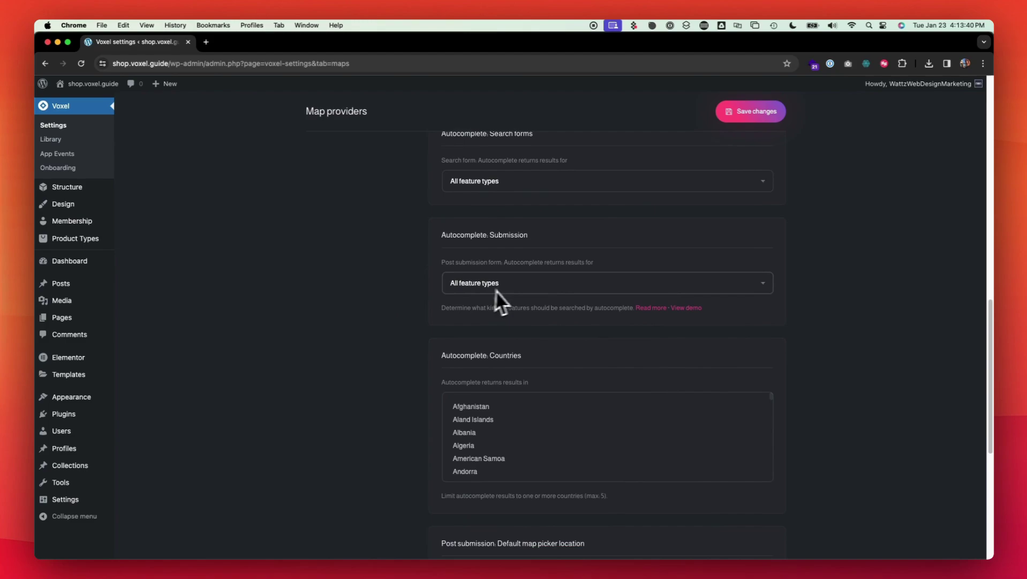
{"action": "scroll", "coordinate": [381, 295], "scroll_direction": "down", "scroll_amount": 3}
{"action": "scroll", "coordinate": [379, 295], "scroll_direction": "down", "scroll_amount": 2}
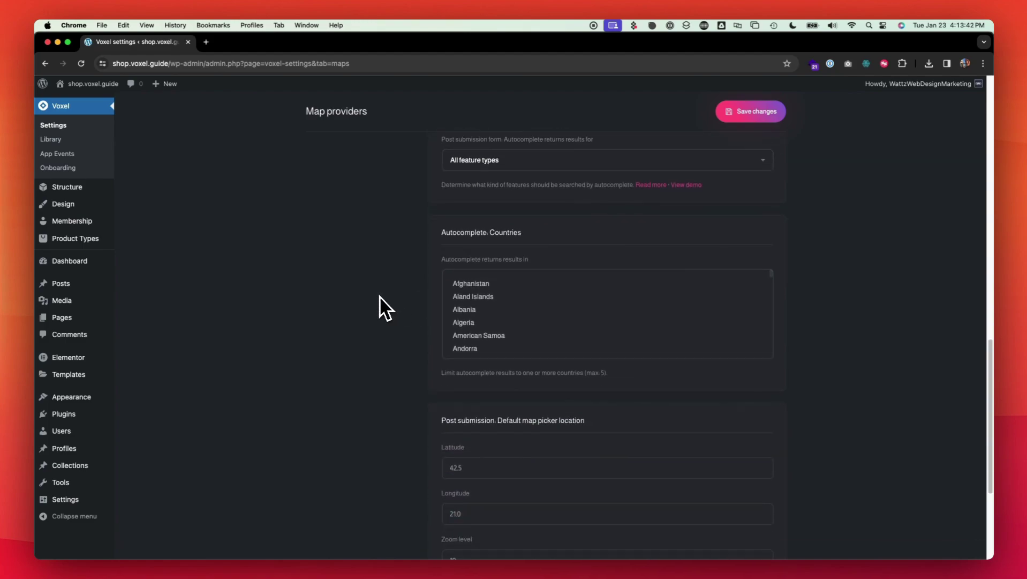
{"action": "scroll", "coordinate": [403, 314], "scroll_direction": "down", "scroll_amount": 3}
{"action": "scroll", "coordinate": [403, 315], "scroll_direction": "down", "scroll_amount": 2}
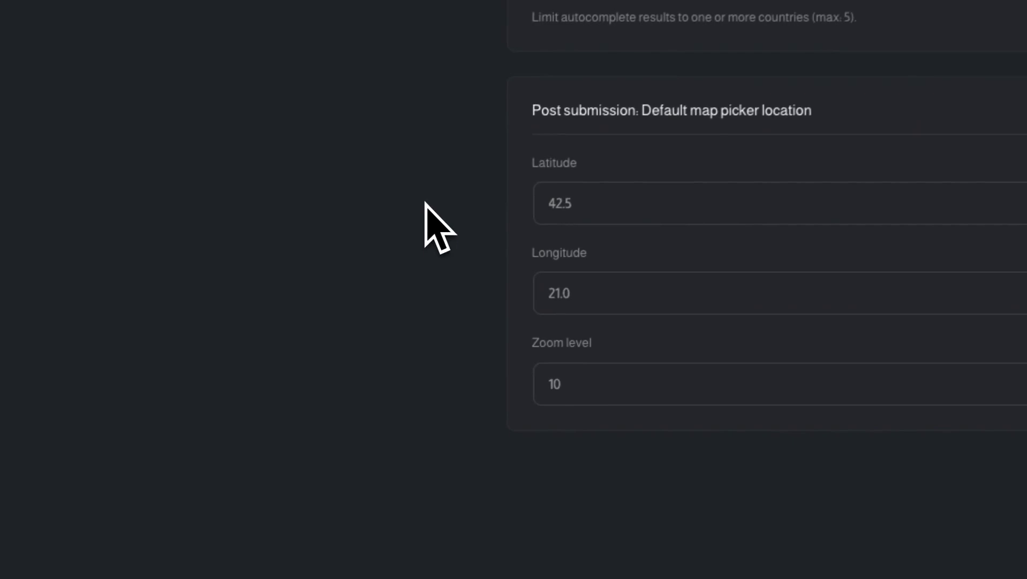
{"action": "left_click", "coordinate": [619, 202]}
{"action": "left_click", "coordinate": [603, 289]}
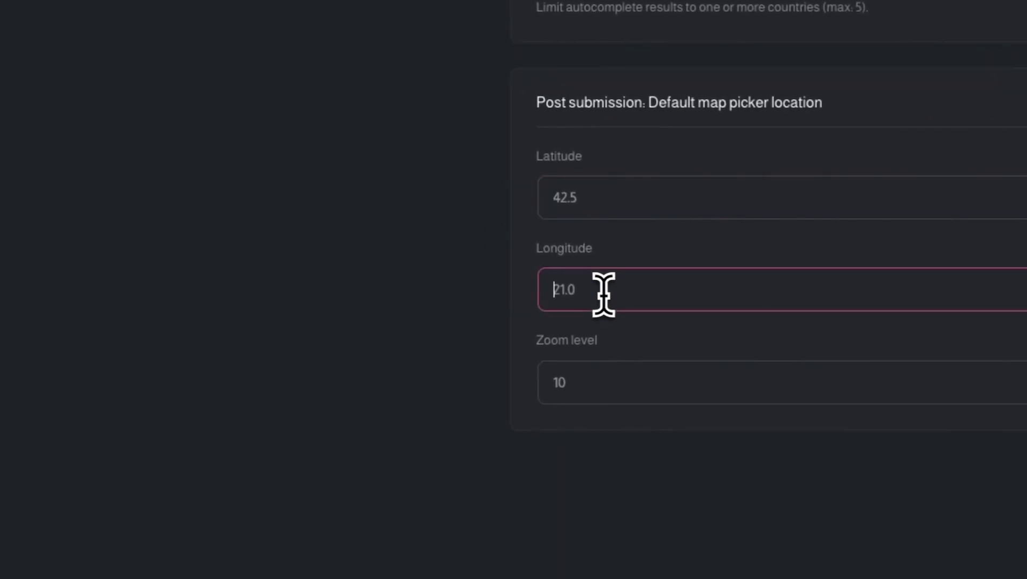
{"action": "left_click", "coordinate": [582, 384]}
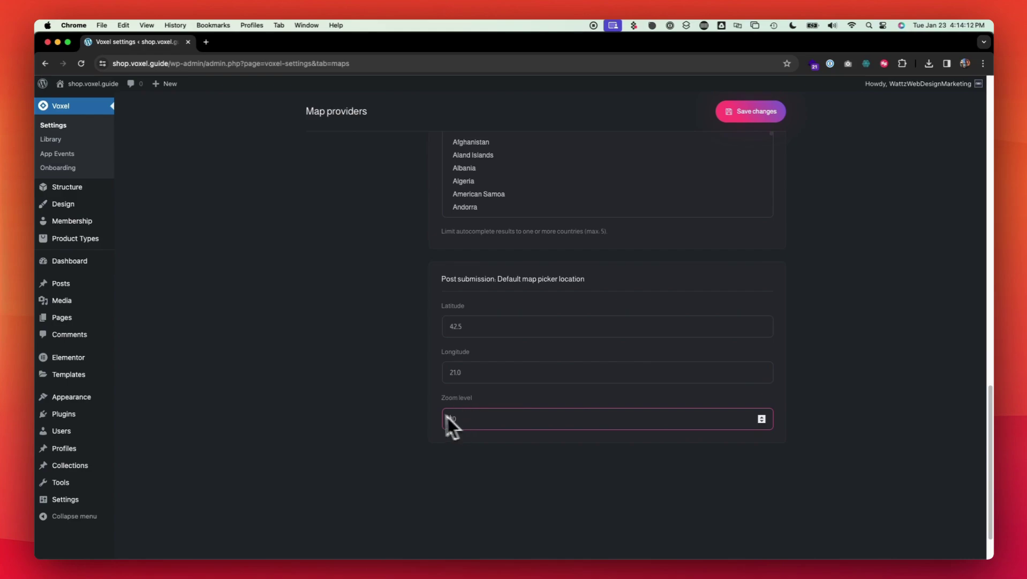
{"action": "scroll", "coordinate": [399, 406], "scroll_direction": "up", "scroll_amount": 15}
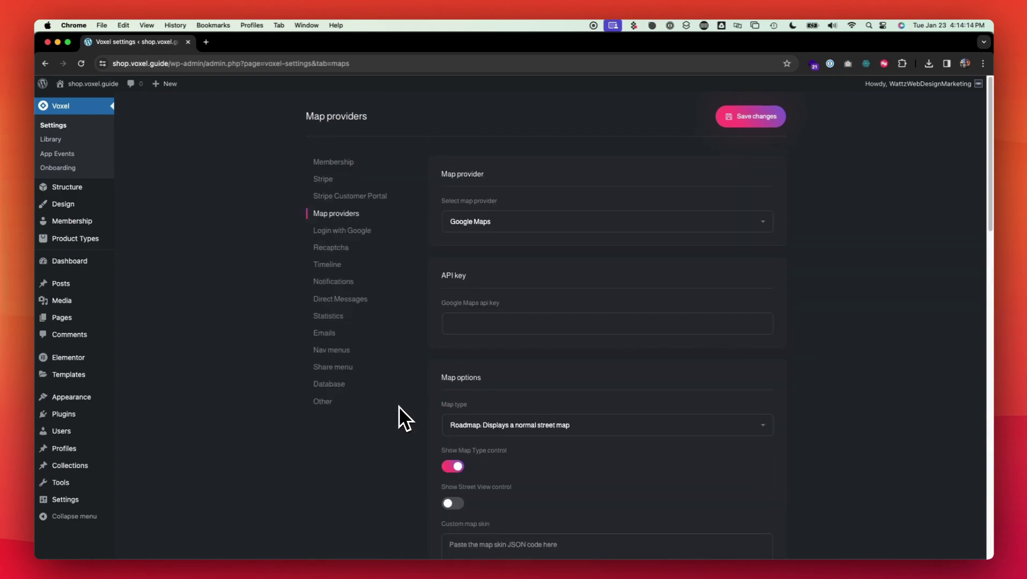
- Open Login with Google settings and toggle it on then off, leaving it disabled
{"action": "left_click", "coordinate": [342, 231]}
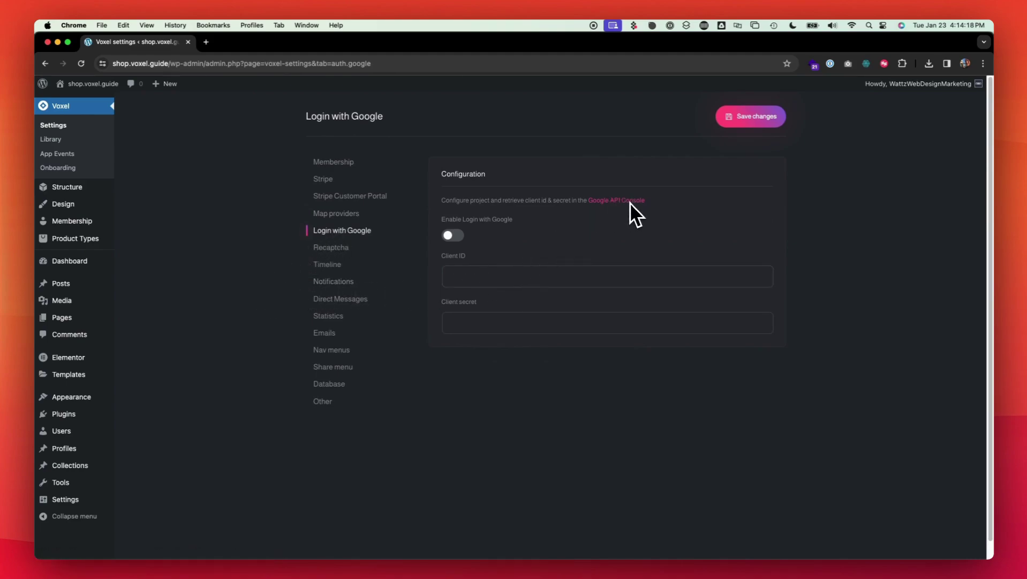
{"action": "left_click", "coordinate": [453, 235]}
{"action": "left_click", "coordinate": [453, 235]}
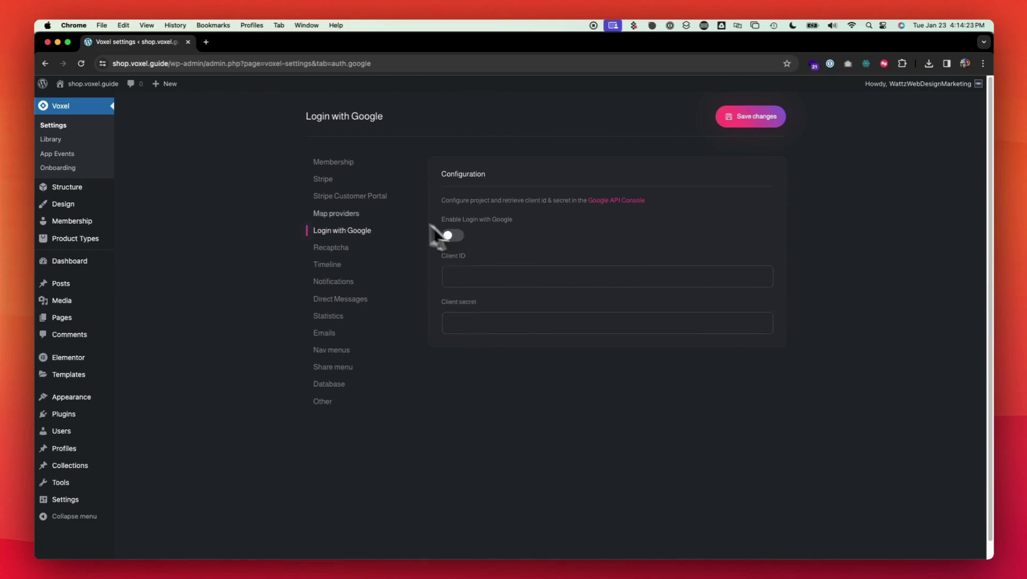
- Open Recaptcha settings, enable reCAPTCHA, check the Secret key field, then disable it again
{"action": "left_click", "coordinate": [327, 250]}
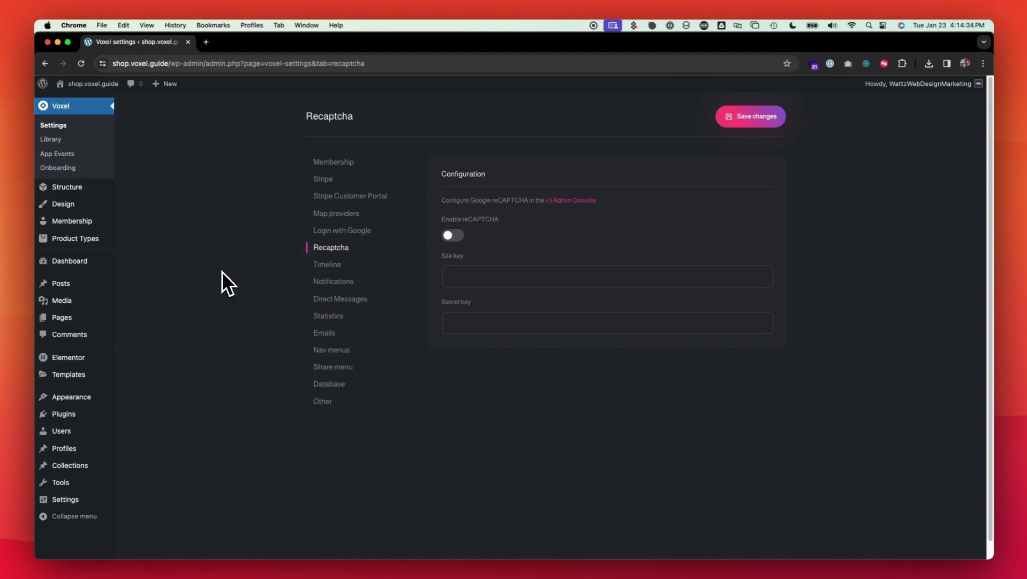
{"action": "left_click", "coordinate": [459, 234]}
{"action": "left_click", "coordinate": [458, 320]}
{"action": "left_click", "coordinate": [454, 239]}
- Set the Timeline status max length to 4998 and max image size from 2000 to 5000 kB
{"action": "left_click", "coordinate": [308, 266]}
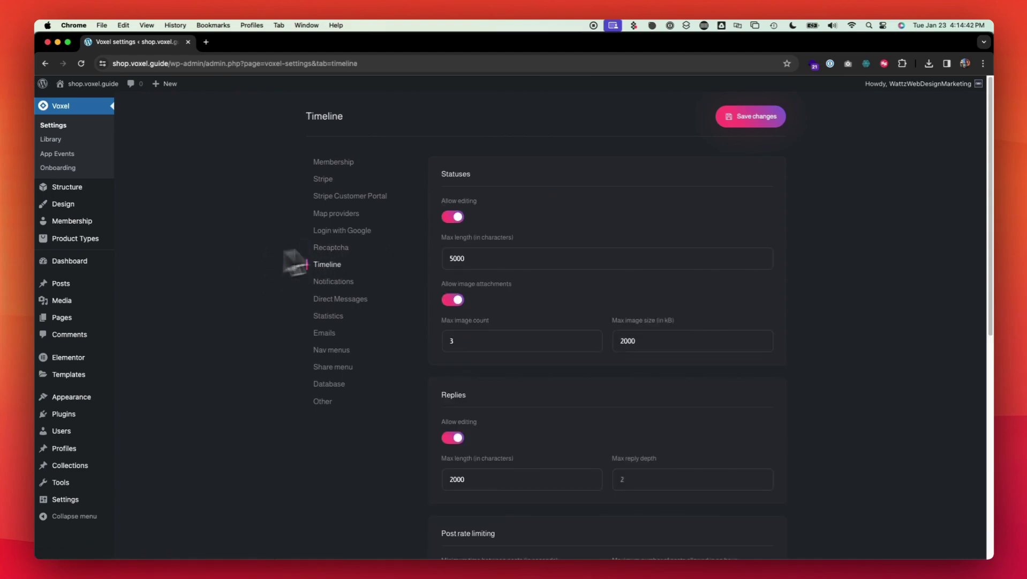
{"action": "scroll", "coordinate": [482, 220], "scroll_direction": "down", "scroll_amount": 1}
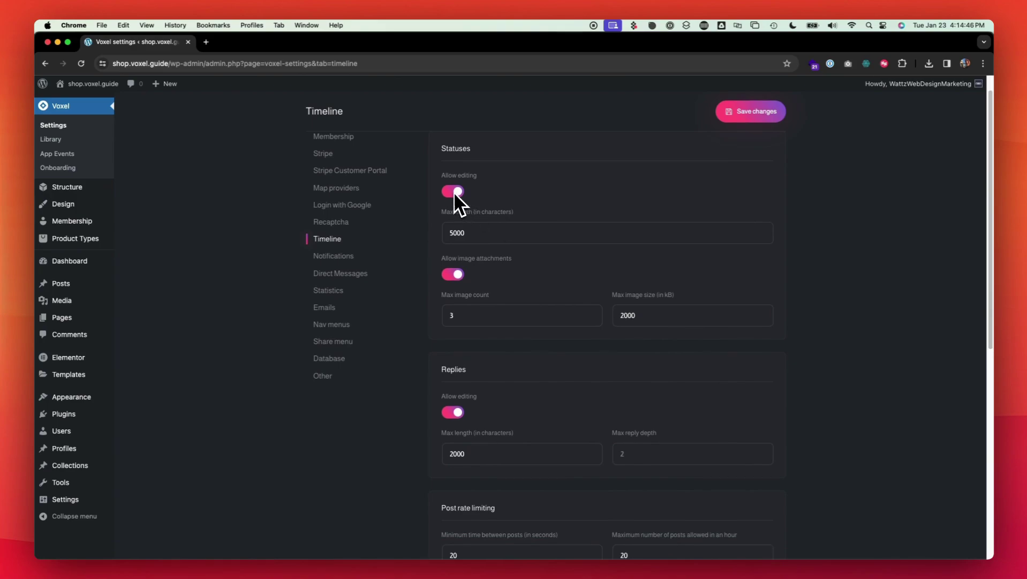
{"action": "scroll", "coordinate": [453, 192], "scroll_direction": "up", "scroll_amount": 1}
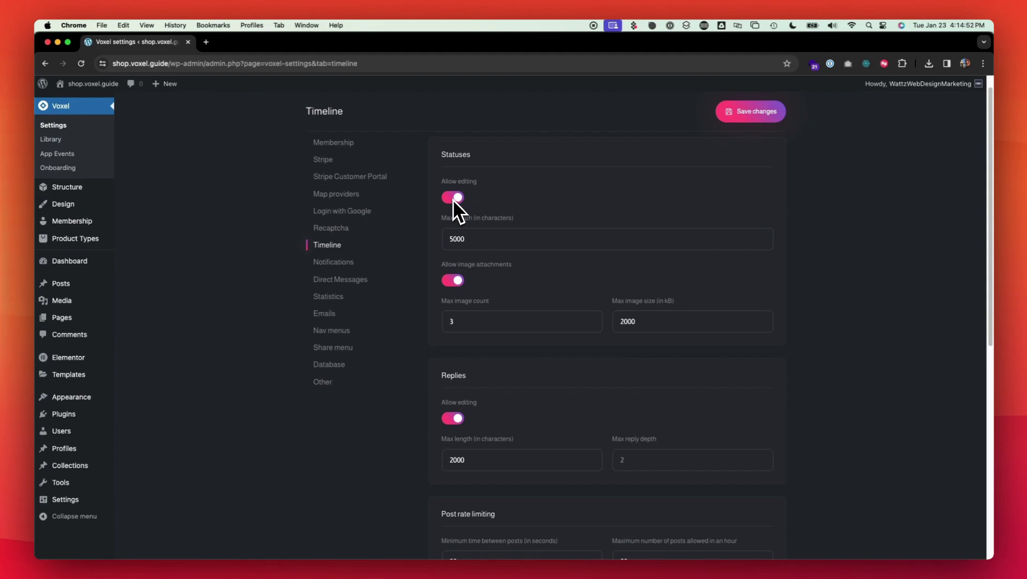
{"action": "left_click_drag", "start_coordinate": [499, 236], "coordinate": [460, 238]}
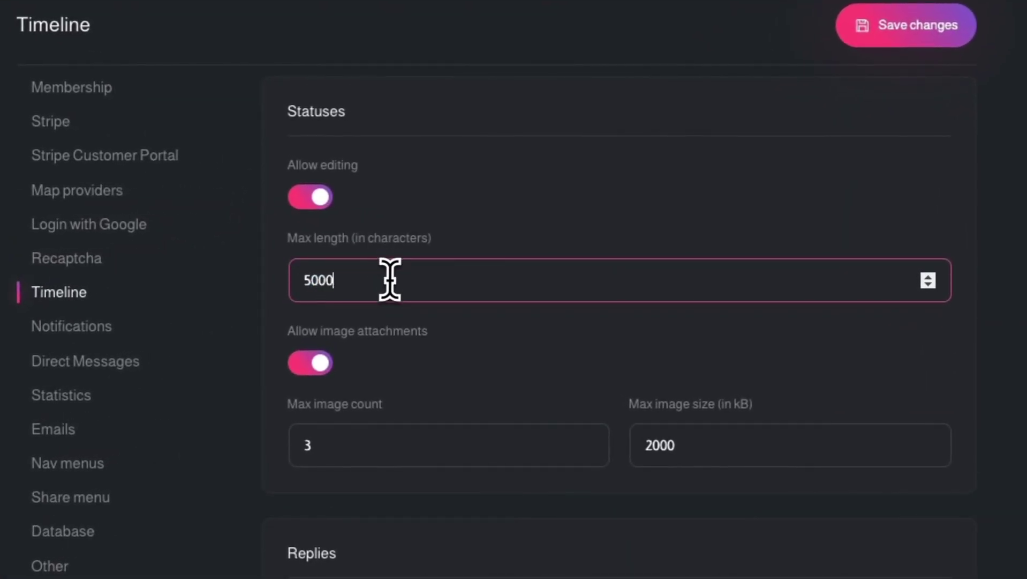
{"action": "scroll", "coordinate": [389, 277], "scroll_direction": "down", "scroll_amount": 4}
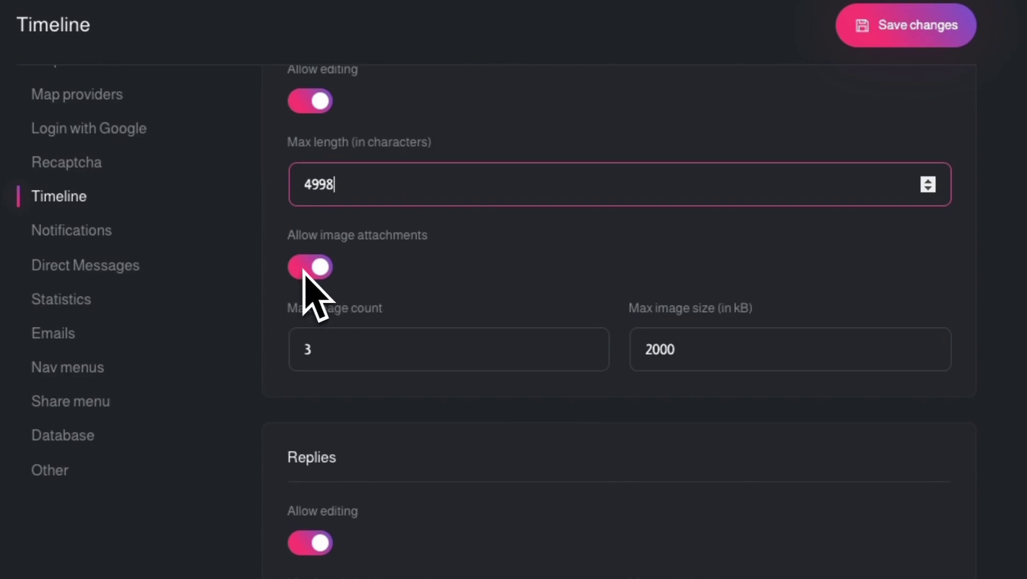
{"action": "scroll", "coordinate": [305, 284], "scroll_direction": "down", "scroll_amount": 2}
{"action": "left_click", "coordinate": [321, 303]}
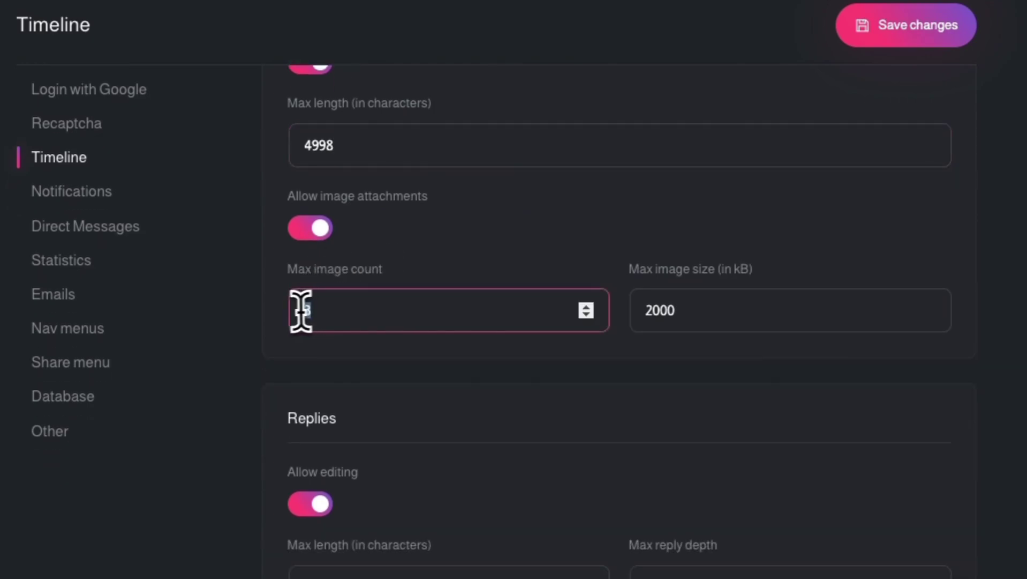
{"action": "double_click", "coordinate": [643, 313]}
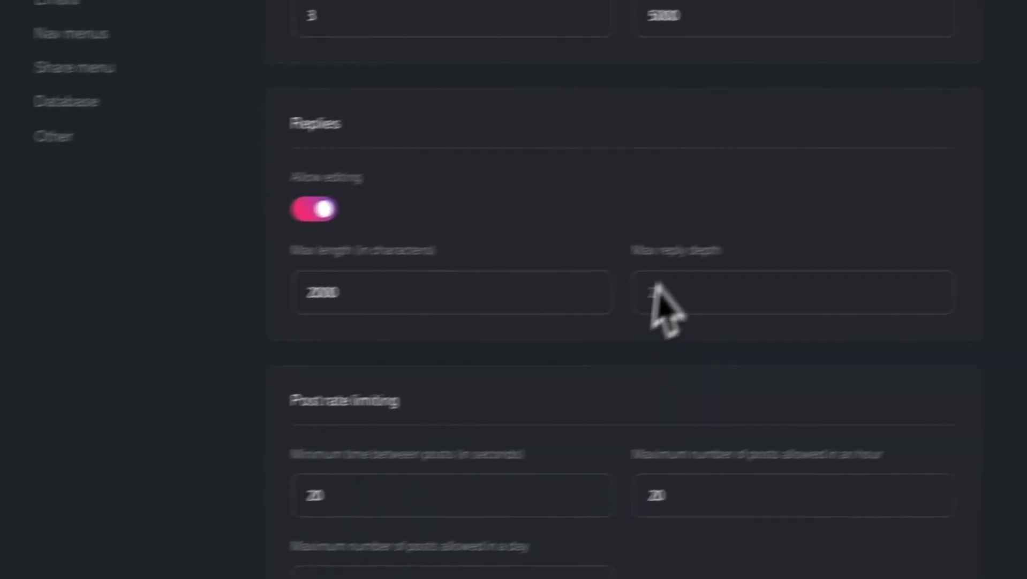
- Set the Timeline max reply depth to 1
{"action": "left_click", "coordinate": [566, 310]}
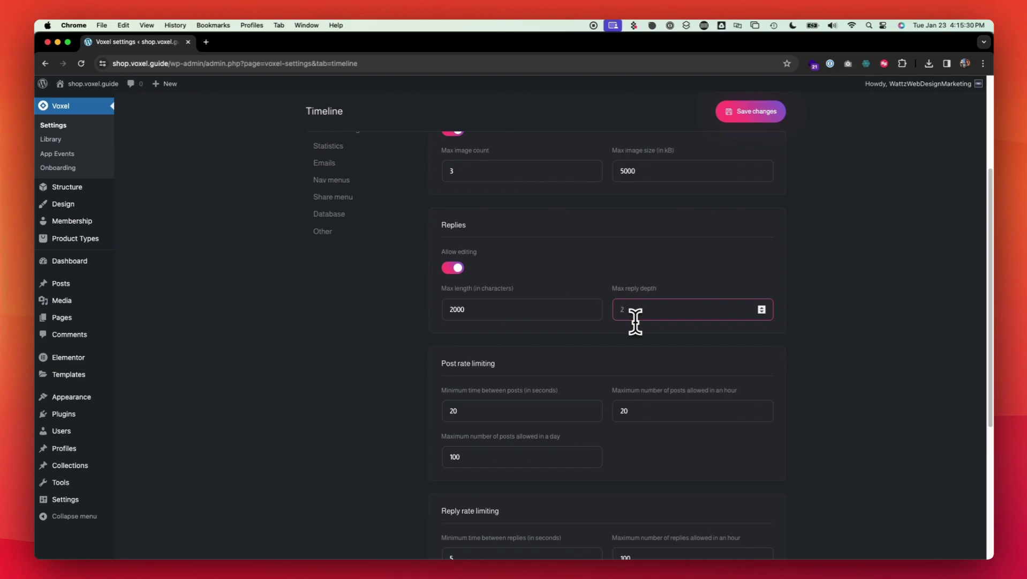
{"action": "left_click", "coordinate": [369, 344]}
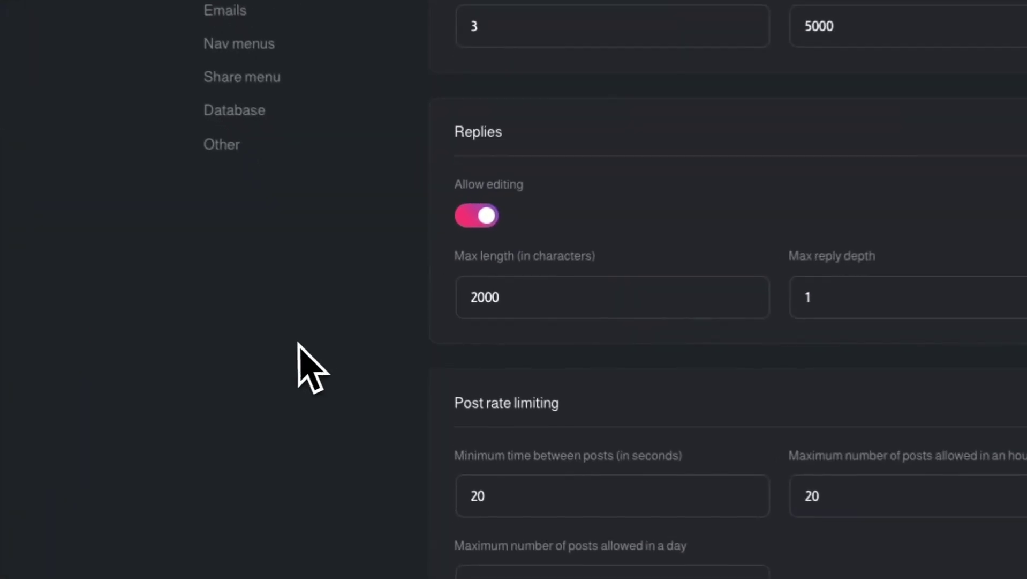
{"action": "scroll", "coordinate": [368, 345], "scroll_direction": "down", "scroll_amount": 3}
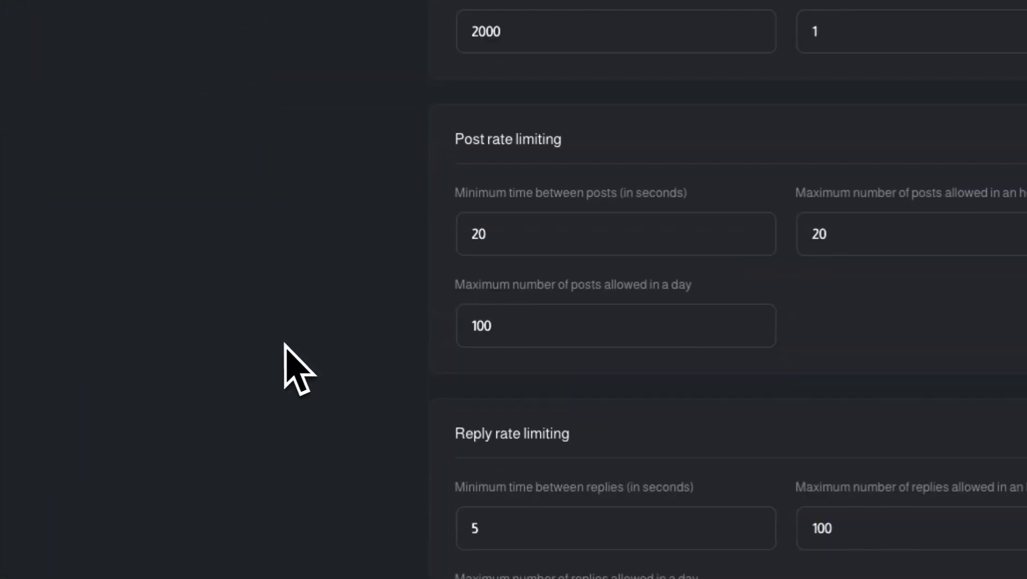
- Review post limits (20 s, 20/hour, 100/day) and reply limits (5 s, 100/hour, 1000/day)
{"action": "left_click", "coordinate": [531, 240]}
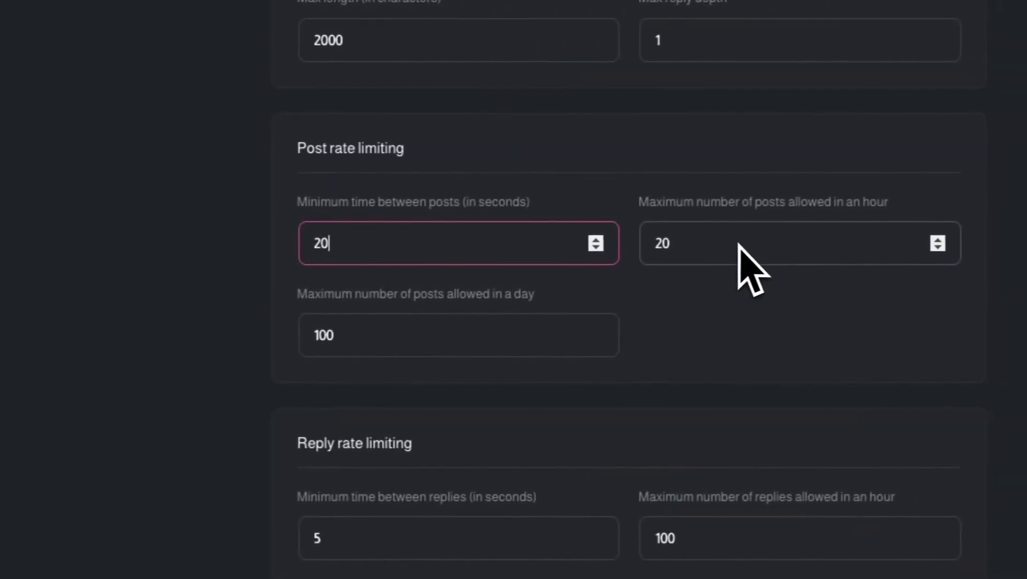
{"action": "left_click_drag", "start_coordinate": [359, 242], "coordinate": [292, 242]}
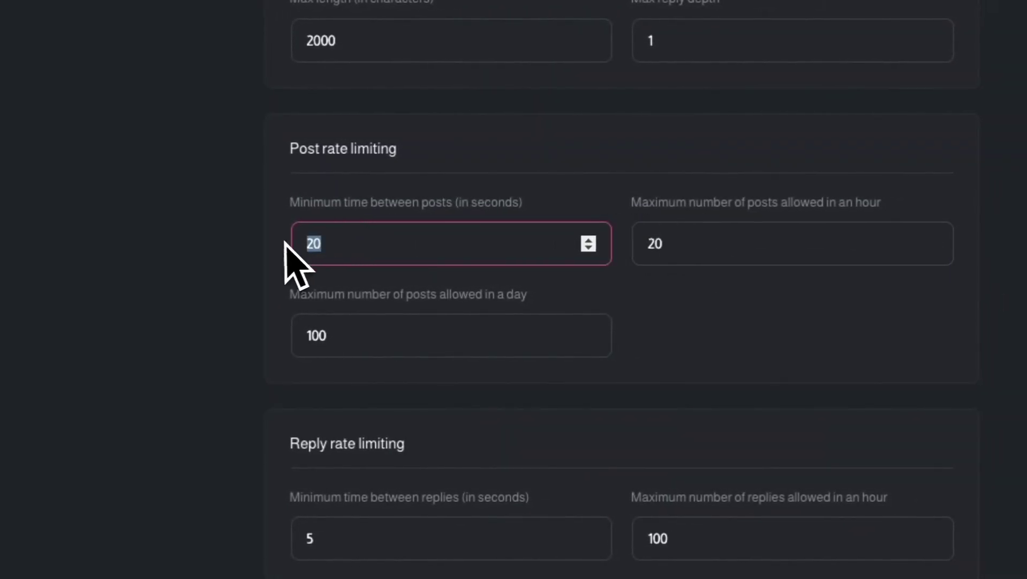
{"action": "left_click_drag", "start_coordinate": [691, 241], "coordinate": [625, 247]}
{"action": "left_click_drag", "start_coordinate": [482, 335], "coordinate": [317, 345]}
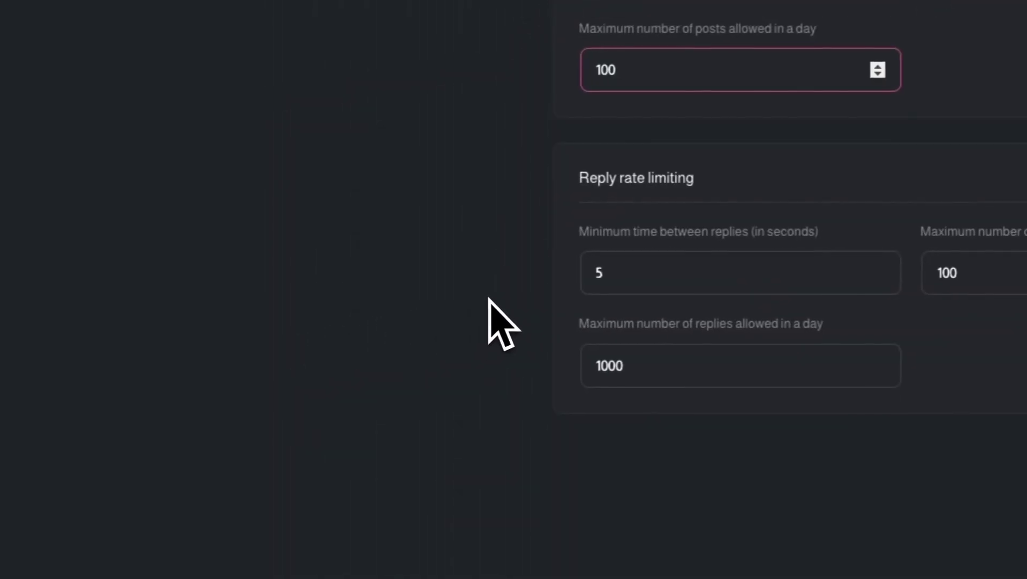
{"action": "left_click", "coordinate": [198, 564]}
{"action": "left_click_drag", "start_coordinate": [659, 273], "coordinate": [596, 271]}
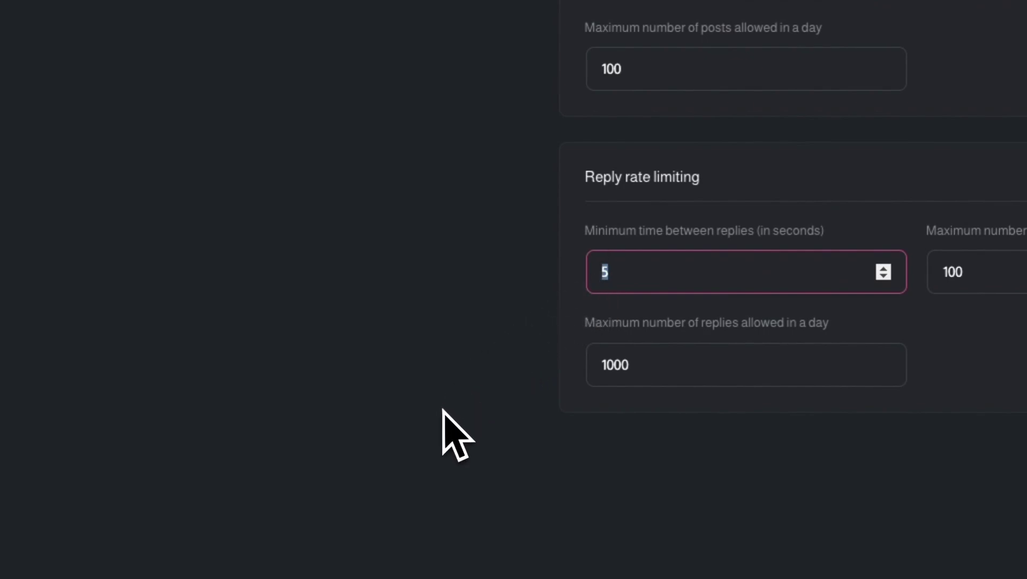
{"action": "left_click_drag", "start_coordinate": [650, 377], "coordinate": [469, 379]}
{"action": "scroll", "coordinate": [451, 367], "scroll_direction": "up", "scroll_amount": 10}
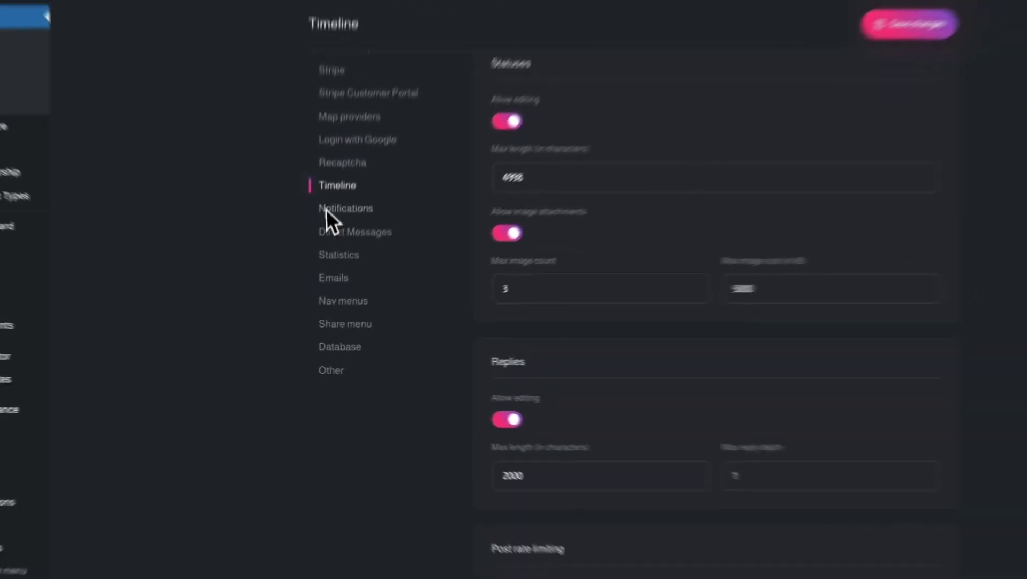
- Choose the site admin account as Notifications admin user and keep in-app notifications 90 days
{"action": "left_click", "coordinate": [327, 209]}
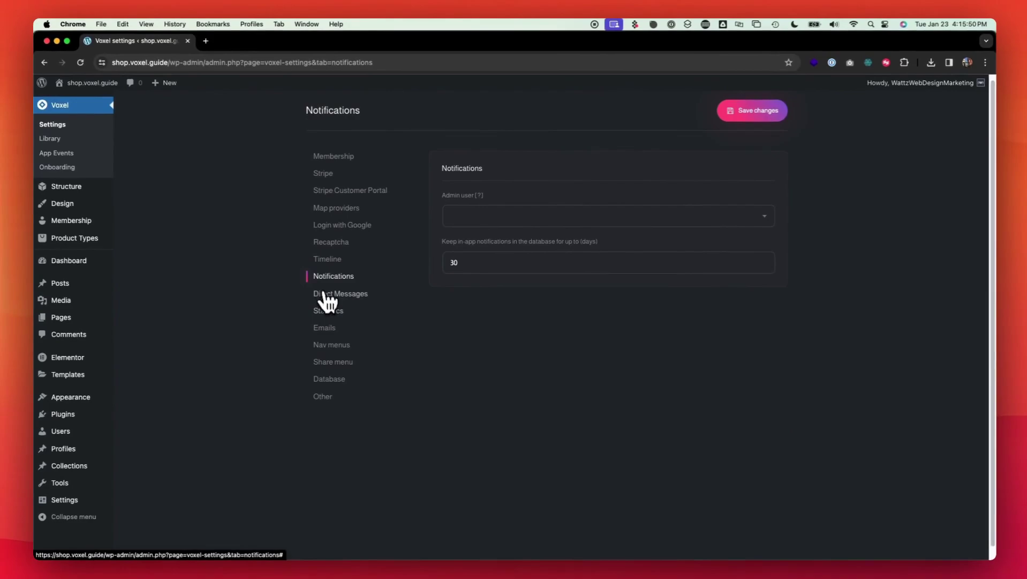
{"action": "left_click", "coordinate": [509, 220]}
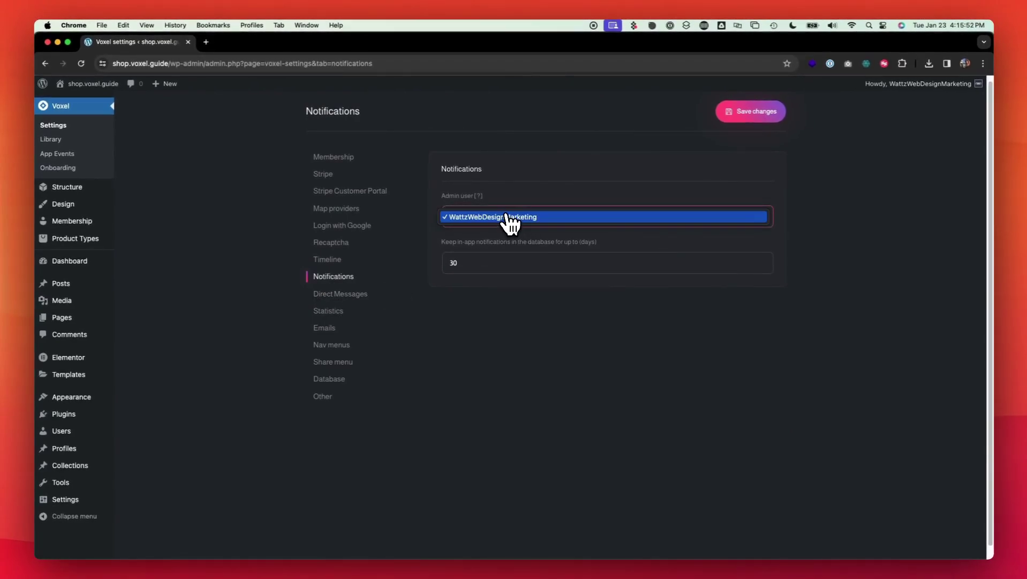
{"action": "left_click", "coordinate": [494, 218]}
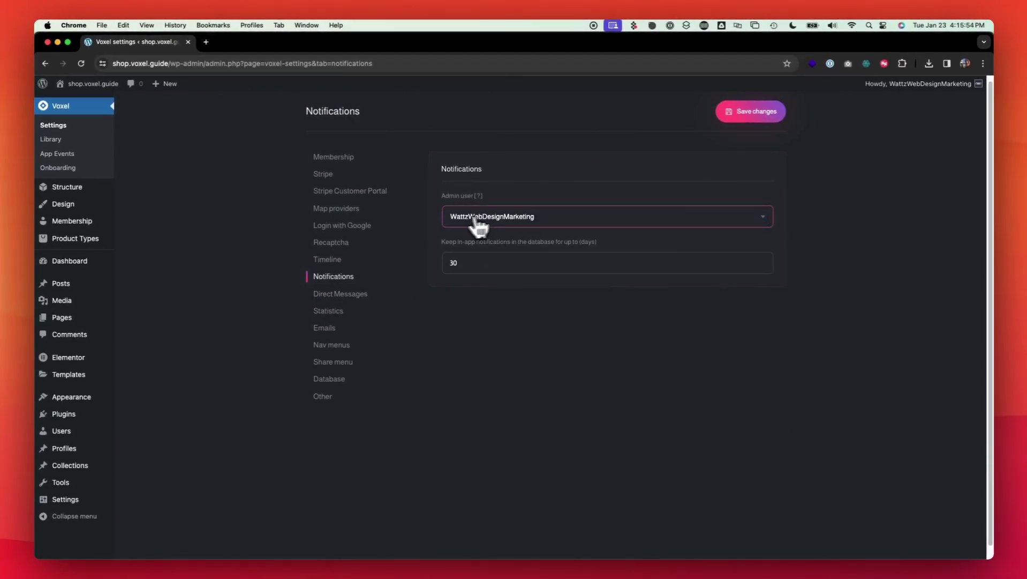
{"action": "left_click", "coordinate": [466, 262]}
{"action": "left_click_drag", "start_coordinate": [466, 262], "coordinate": [440, 265]}
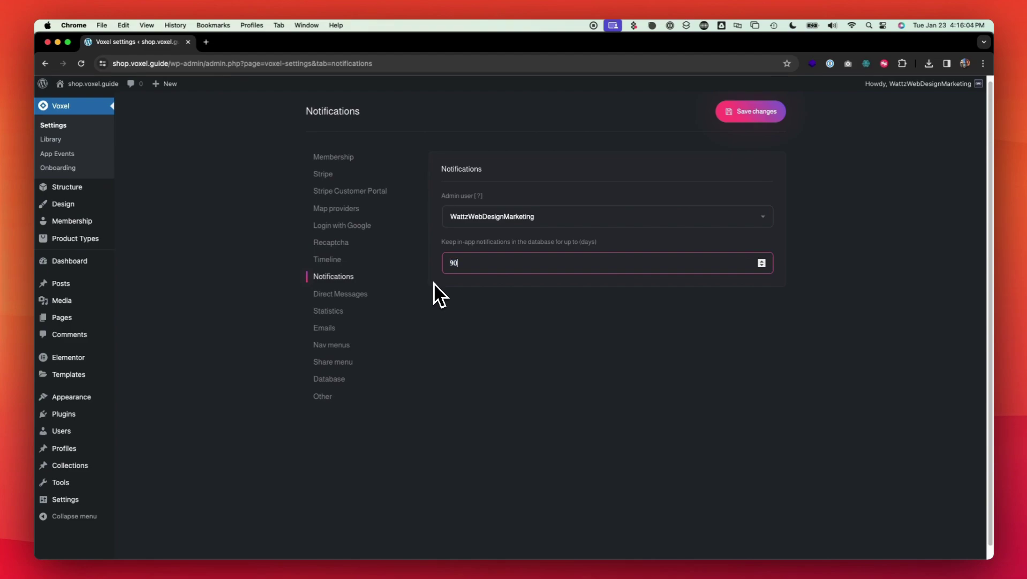
{"action": "left_click", "coordinate": [254, 306]}
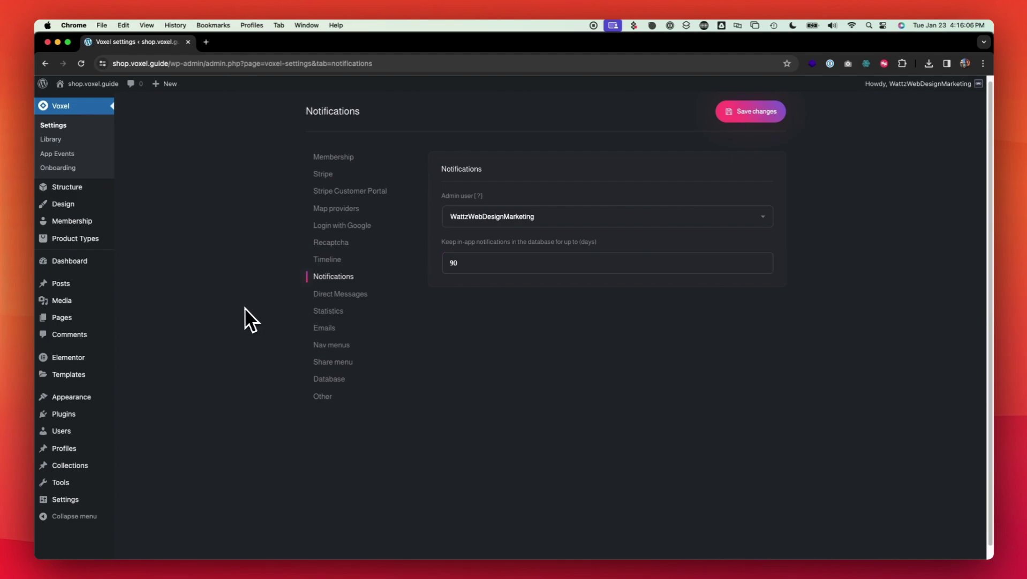
- In Direct Messages, review the 2000-character limit and set max upload file size to 5000 kB
{"action": "left_click", "coordinate": [348, 296]}
{"action": "left_click_drag", "start_coordinate": [480, 217], "coordinate": [441, 216]}
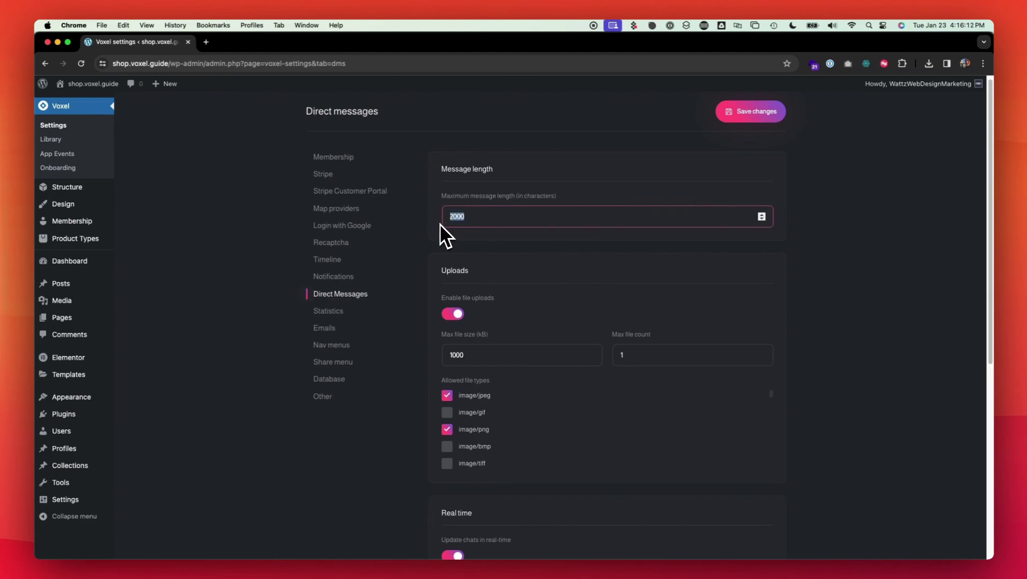
{"action": "scroll", "coordinate": [427, 244], "scroll_direction": "down", "scroll_amount": 3}
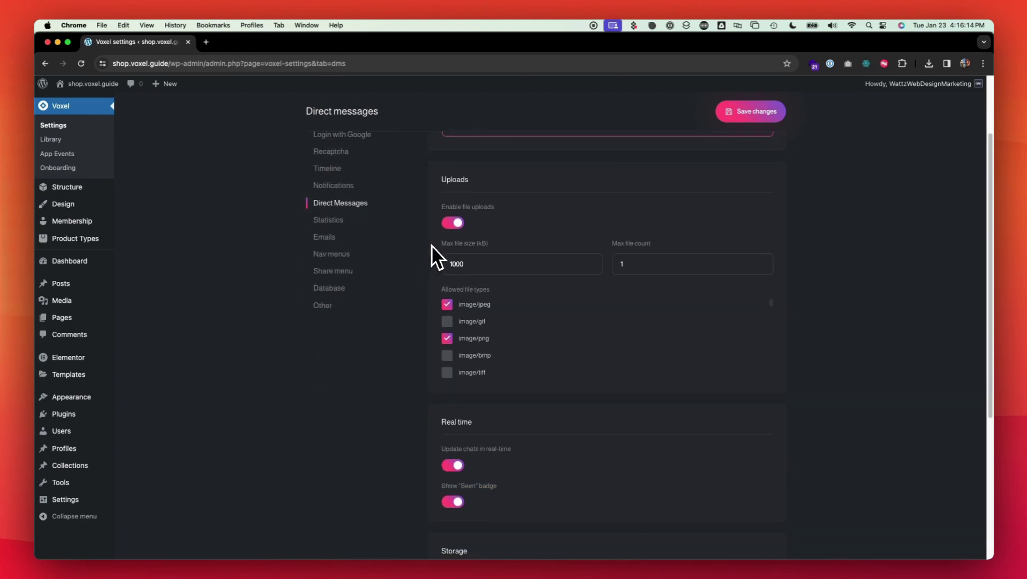
{"action": "left_click_drag", "start_coordinate": [482, 262], "coordinate": [435, 265]}
{"action": "type", "text": "5000"}
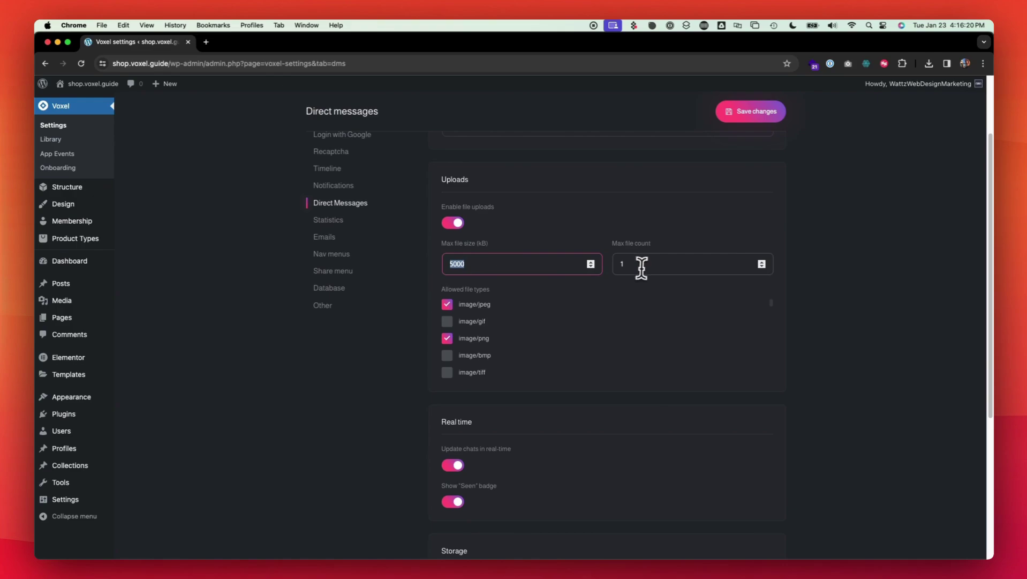
{"action": "left_click_drag", "start_coordinate": [641, 263], "coordinate": [616, 265]}
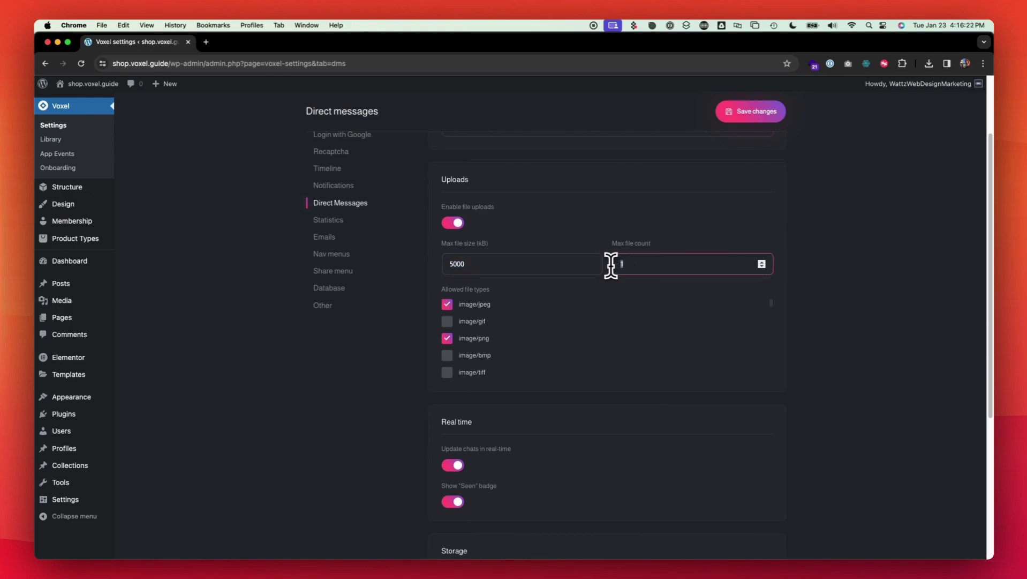
- Review the real-time chat and Seen badge toggles and the 365-day message retention
{"action": "scroll", "coordinate": [603, 265], "scroll_direction": "down", "scroll_amount": 1}
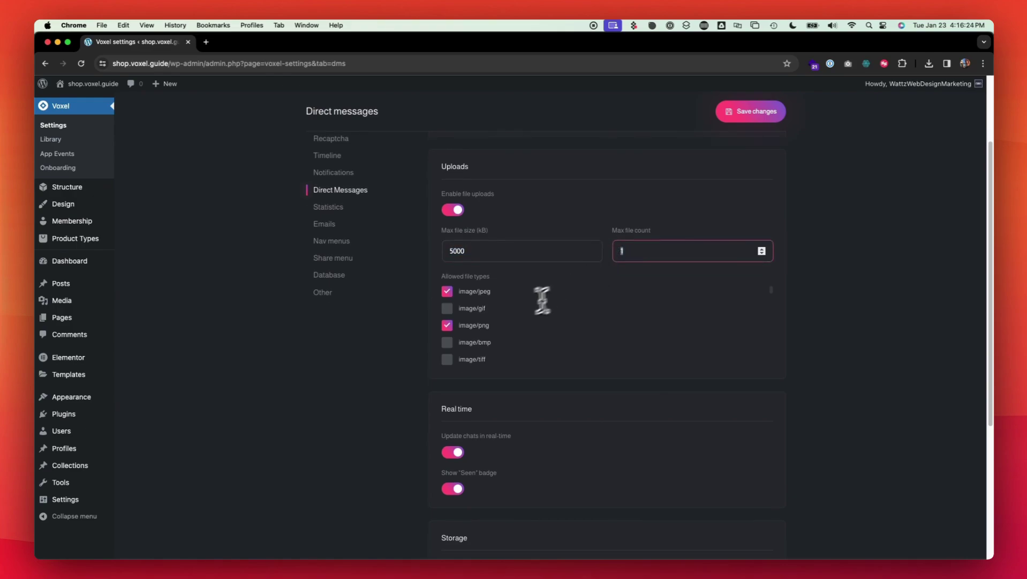
{"action": "scroll", "coordinate": [518, 311], "scroll_direction": "down", "scroll_amount": 10}
{"action": "scroll", "coordinate": [519, 311], "scroll_direction": "up", "scroll_amount": 12}
{"action": "scroll", "coordinate": [428, 343], "scroll_direction": "down", "scroll_amount": 5}
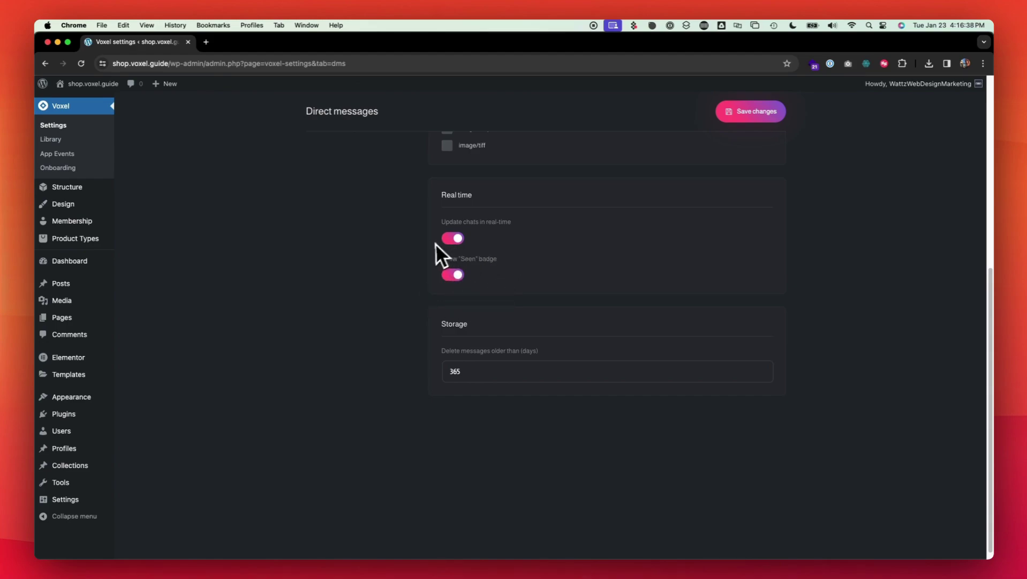
{"action": "double_click", "coordinate": [479, 369]}
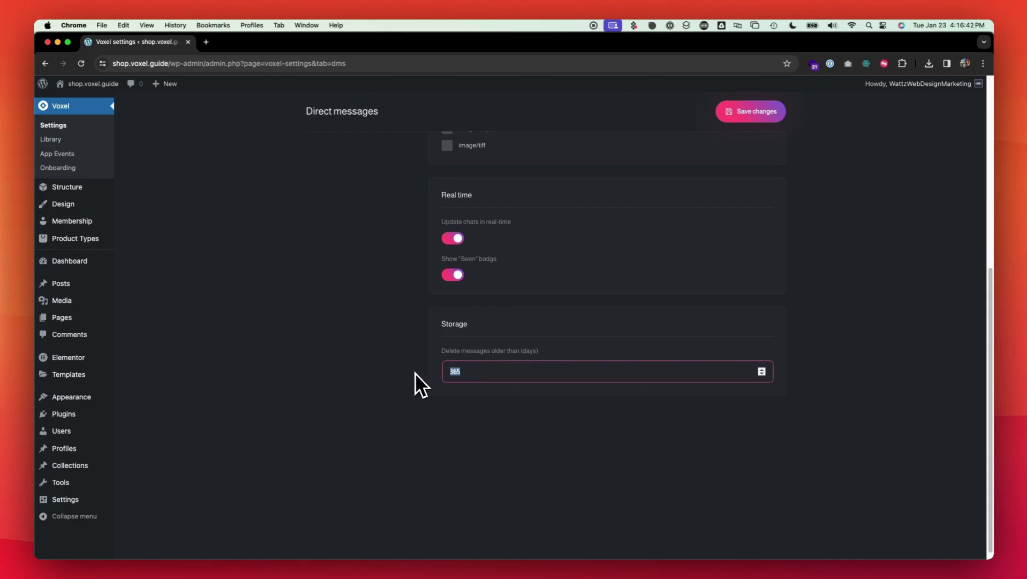
{"action": "scroll", "coordinate": [377, 375], "scroll_direction": "up", "scroll_amount": 10}
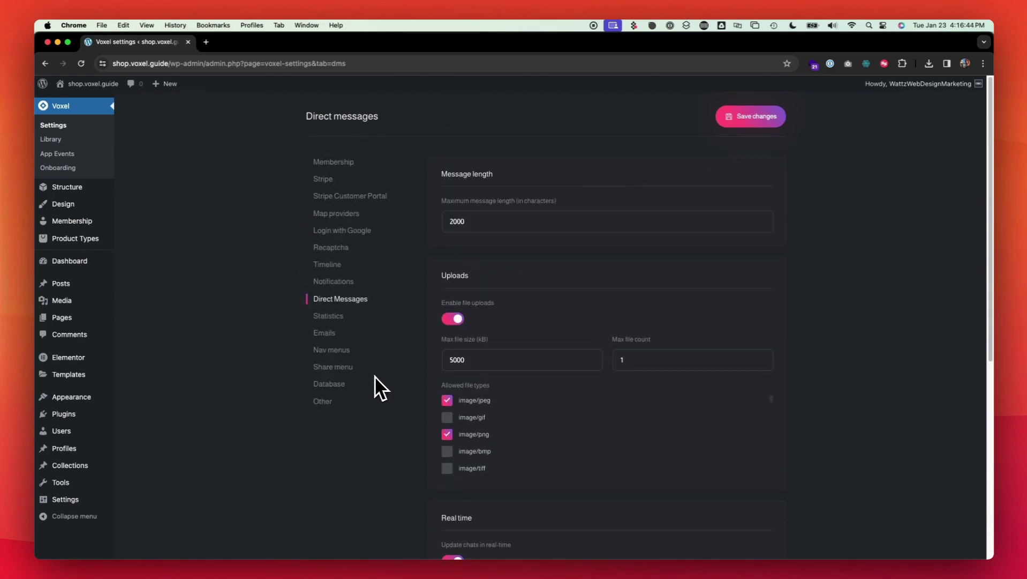
- Set Statistics to delete data older than 365 days
{"action": "left_click", "coordinate": [329, 317]}
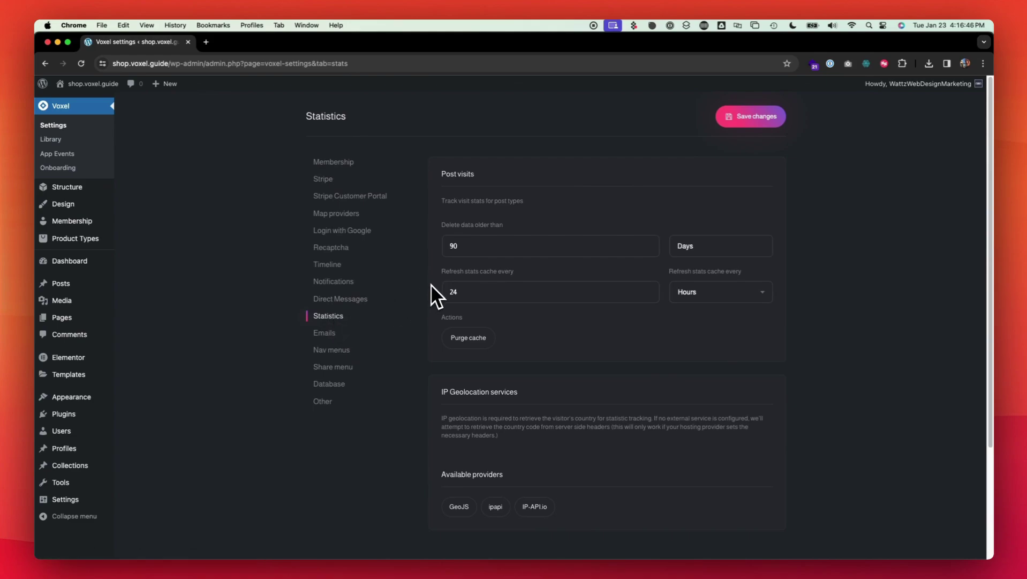
{"action": "scroll", "coordinate": [428, 287], "scroll_direction": "down", "scroll_amount": 2}
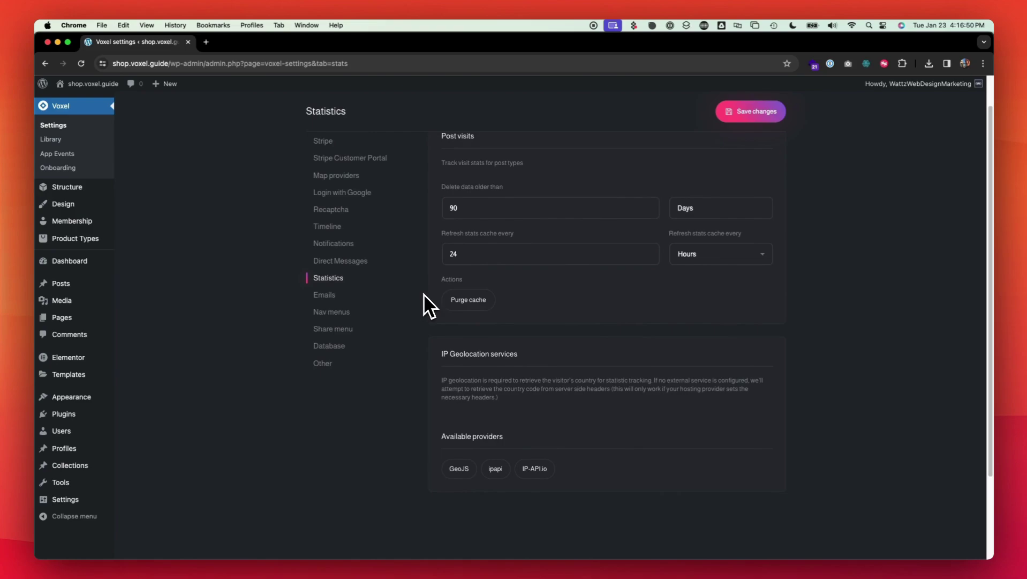
{"action": "scroll", "coordinate": [455, 234], "scroll_direction": "up", "scroll_amount": 1}
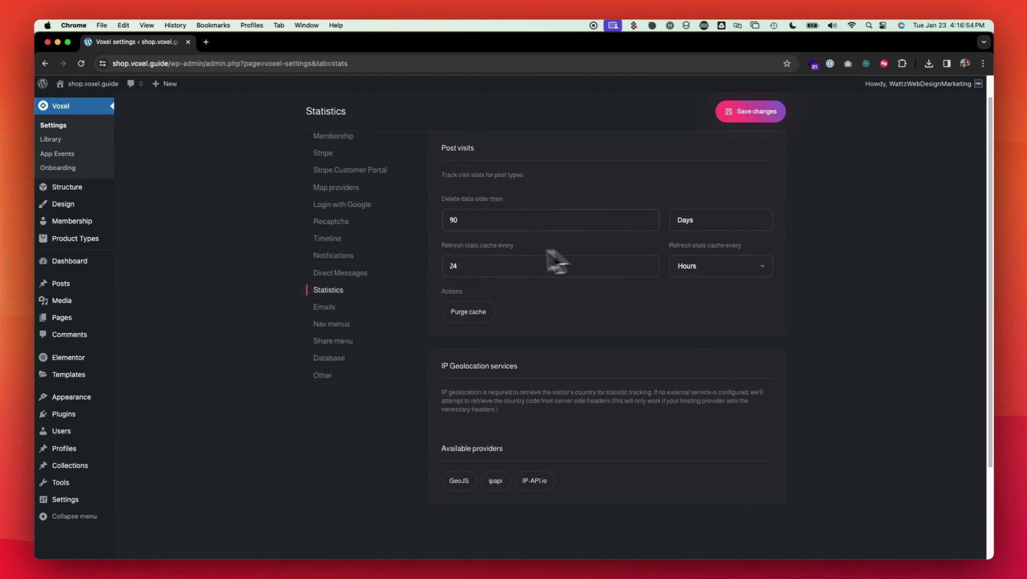
{"action": "scroll", "coordinate": [476, 222], "scroll_direction": "up", "scroll_amount": 1}
{"action": "left_click_drag", "start_coordinate": [472, 225], "coordinate": [444, 226]}
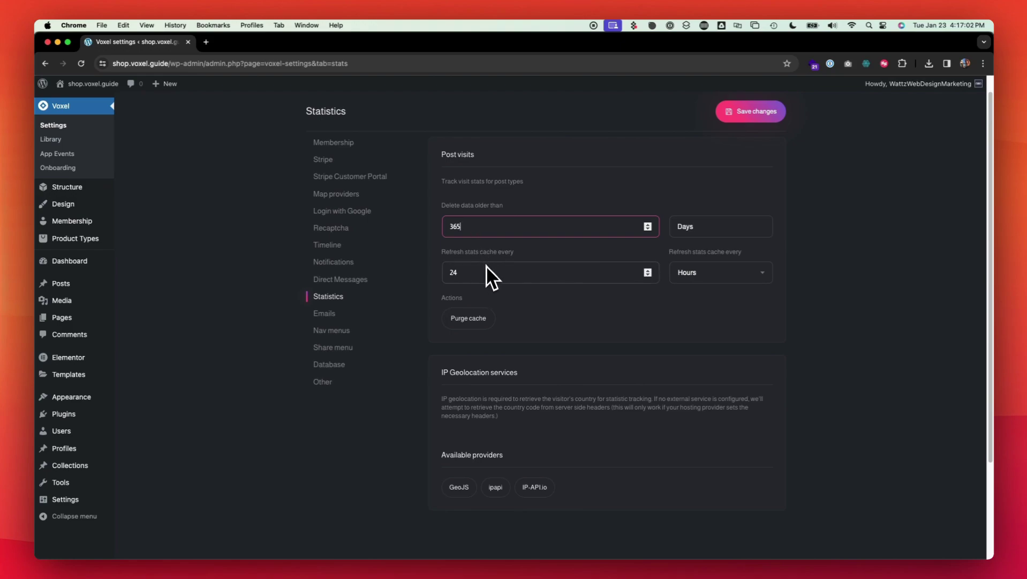
{"action": "left_click", "coordinate": [693, 233]}
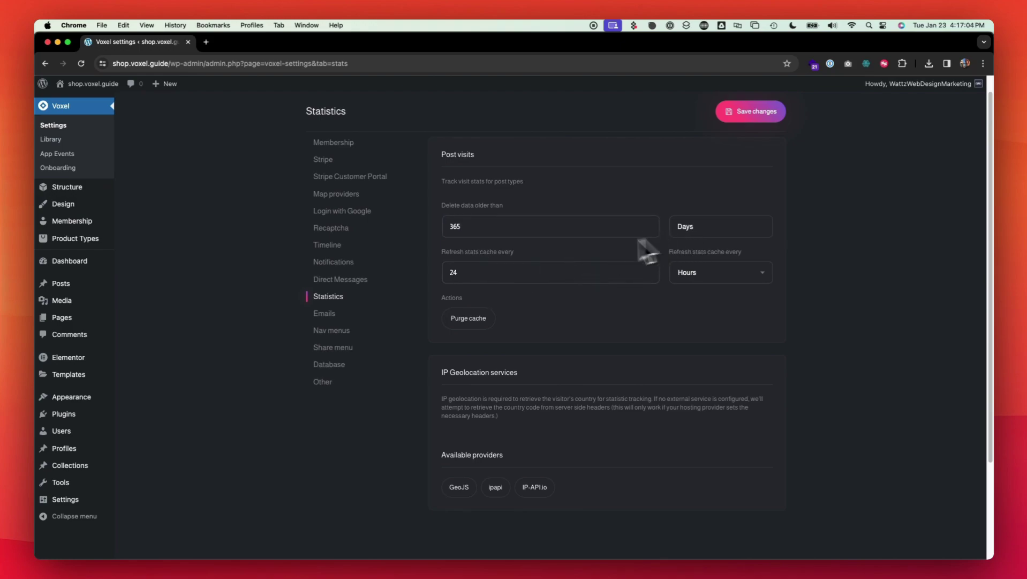
- Set the stats cache refresh to 22 hours and add GeoJS as IP geolocation provider
{"action": "left_click", "coordinate": [490, 274]}
{"action": "double_click", "coordinate": [489, 274]}
{"action": "scroll", "coordinate": [489, 275], "scroll_direction": "down", "scroll_amount": 3}
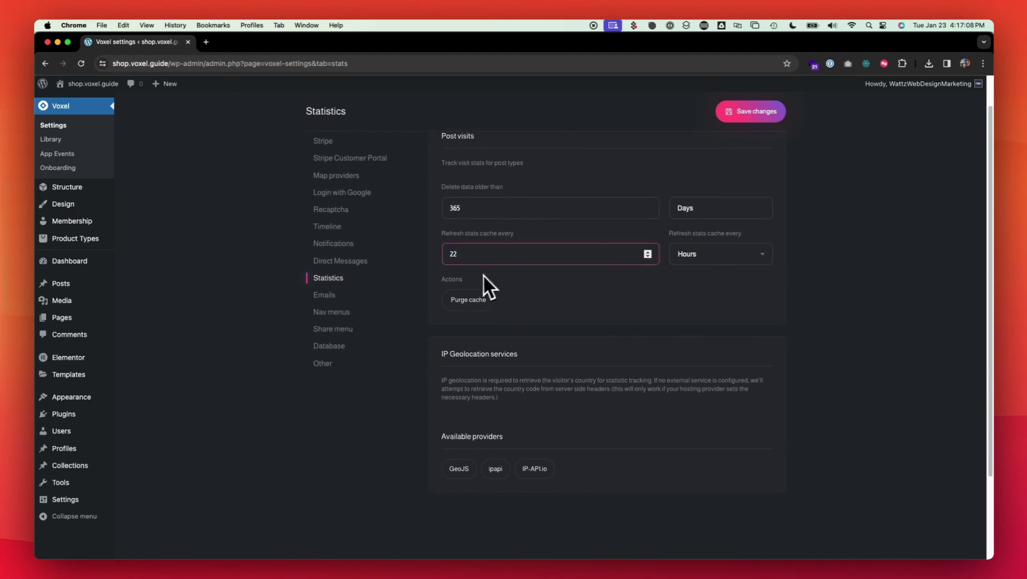
{"action": "scroll", "coordinate": [467, 300], "scroll_direction": "down", "scroll_amount": 2}
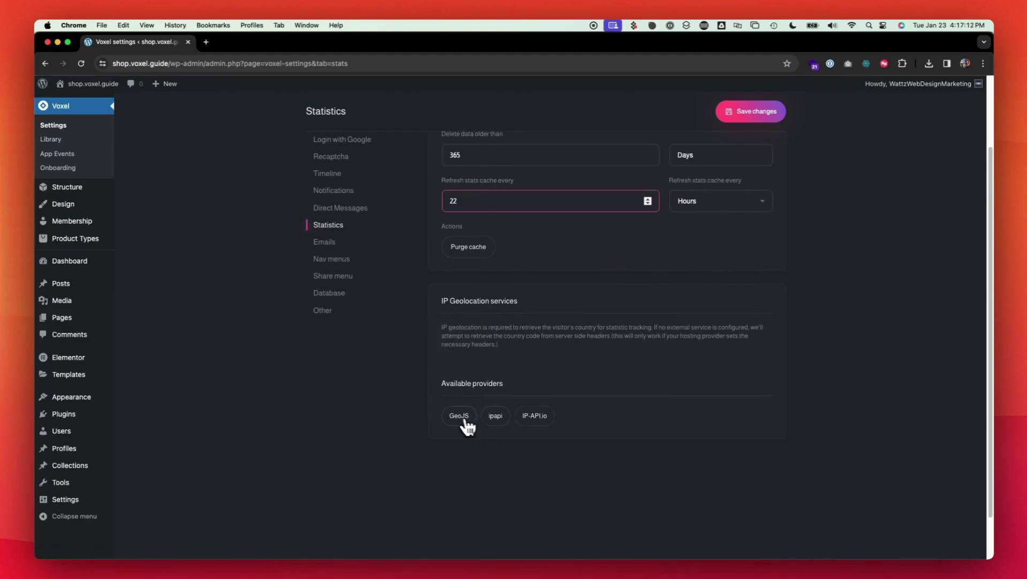
{"action": "left_click", "coordinate": [464, 421]}
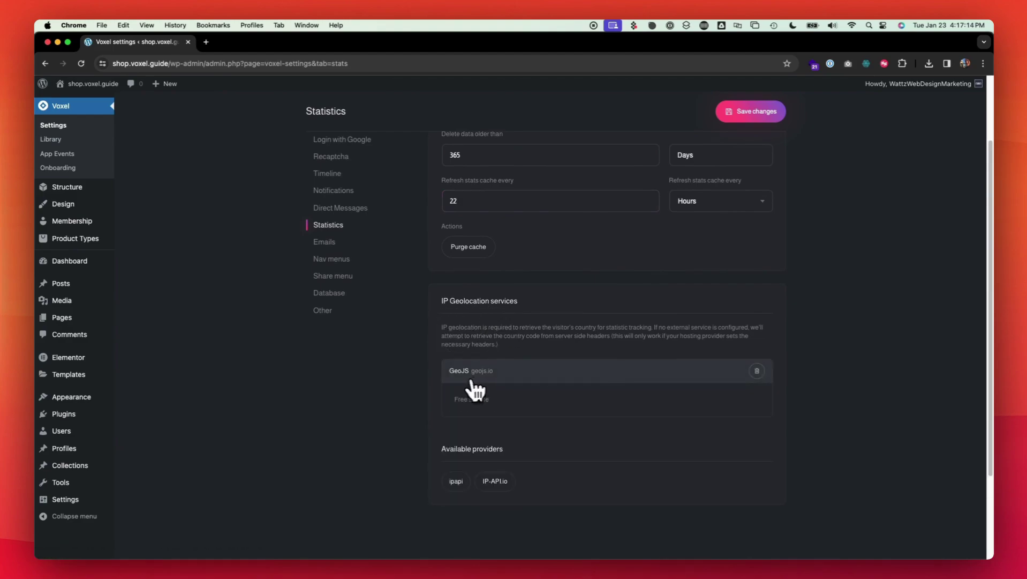
- Review the Emails sender name, sender address and footer text without changes, then go to Nav menus
{"action": "left_click", "coordinate": [322, 243]}
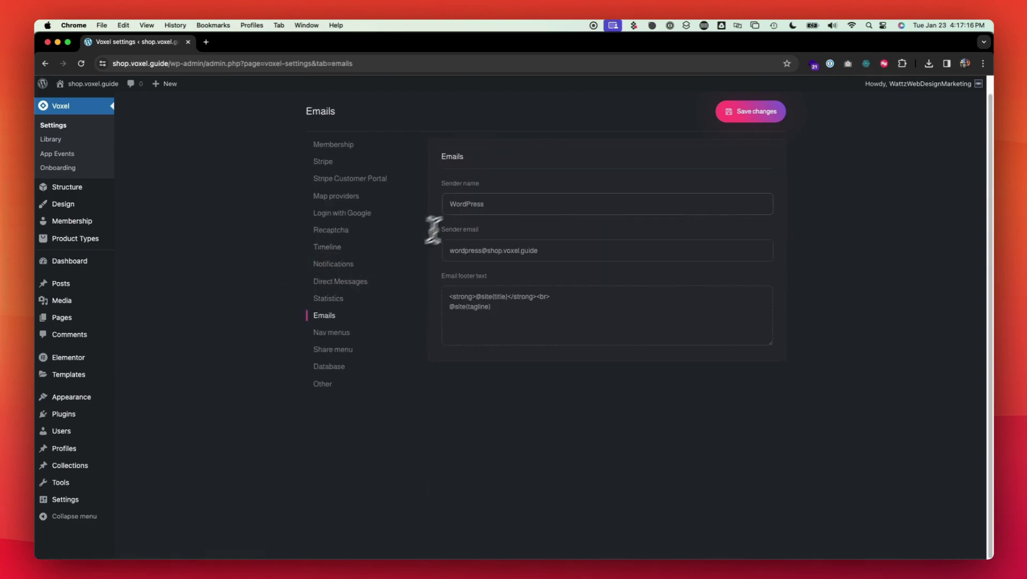
{"action": "left_click", "coordinate": [466, 208]}
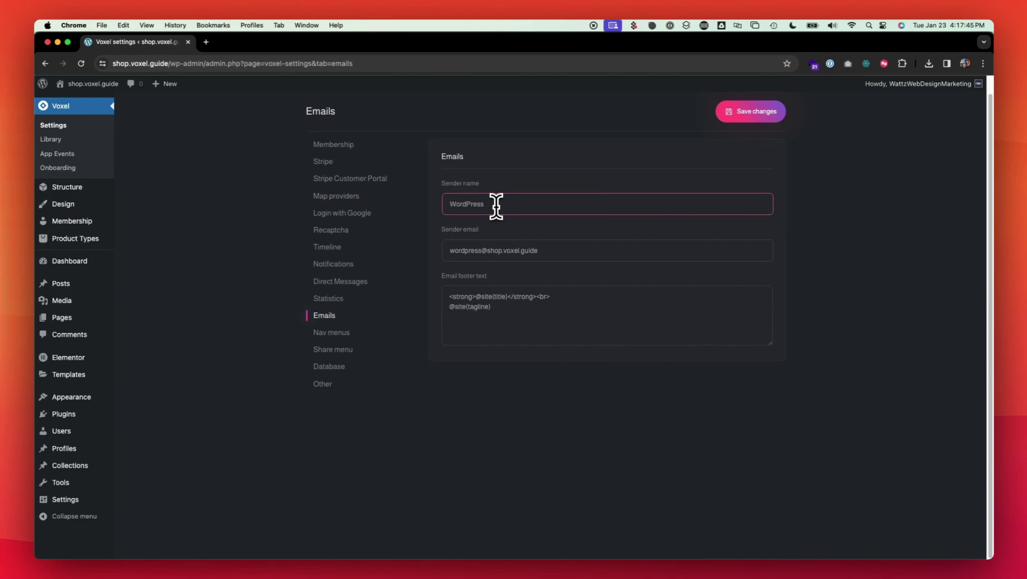
{"action": "left_click", "coordinate": [482, 251]}
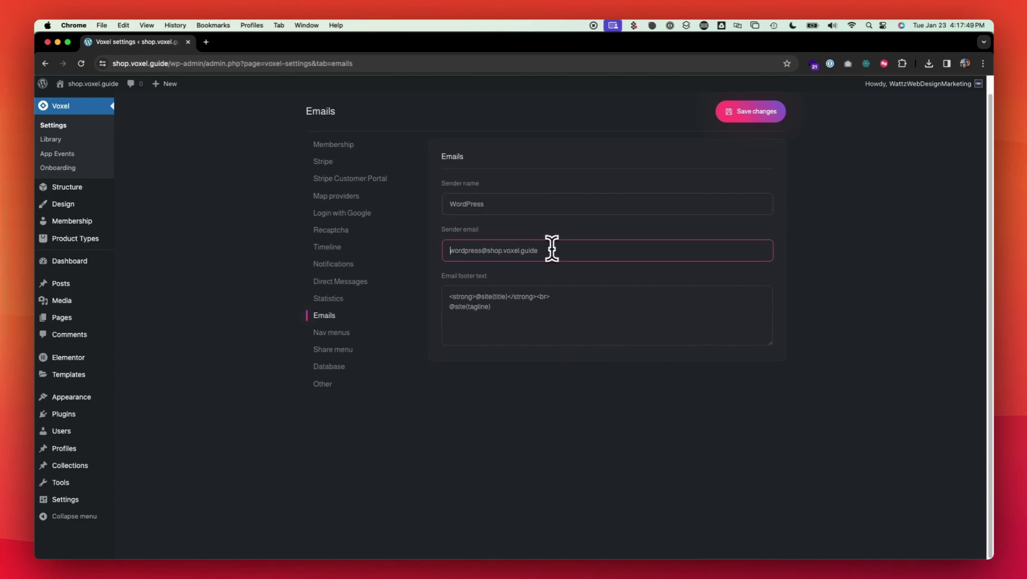
{"action": "left_click", "coordinate": [531, 318]}
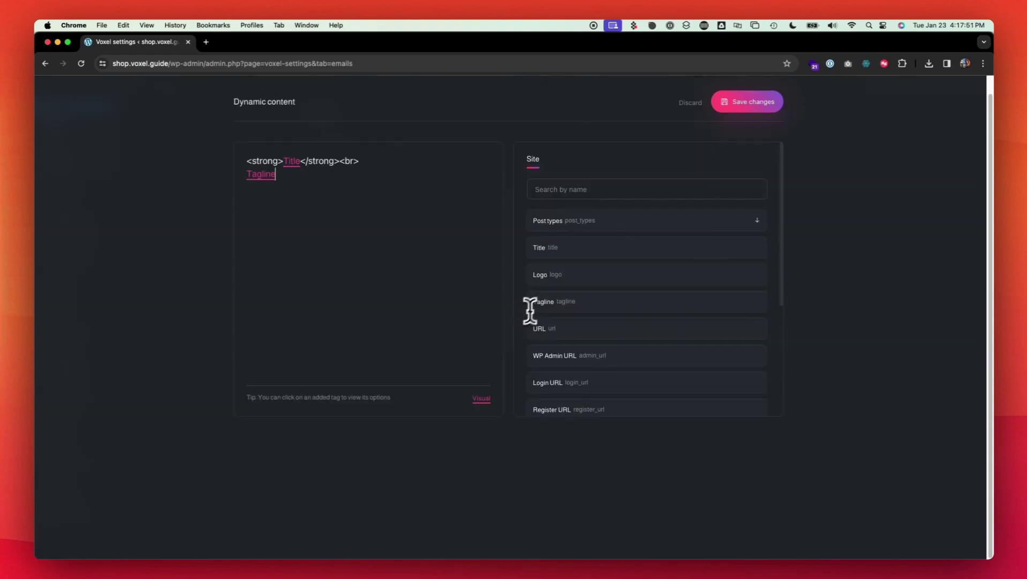
{"action": "left_click", "coordinate": [688, 105]}
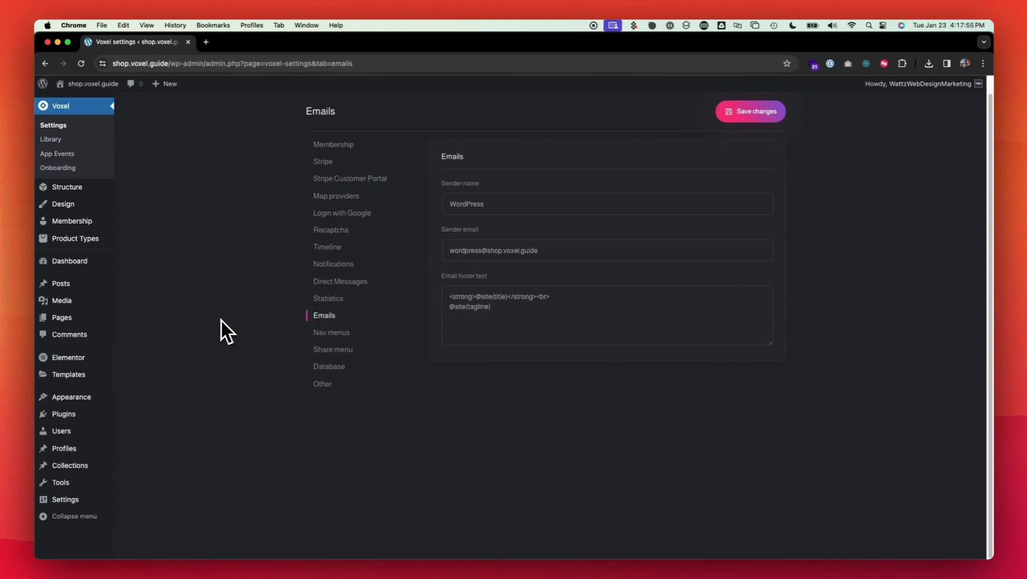
{"action": "left_click", "coordinate": [333, 332]}
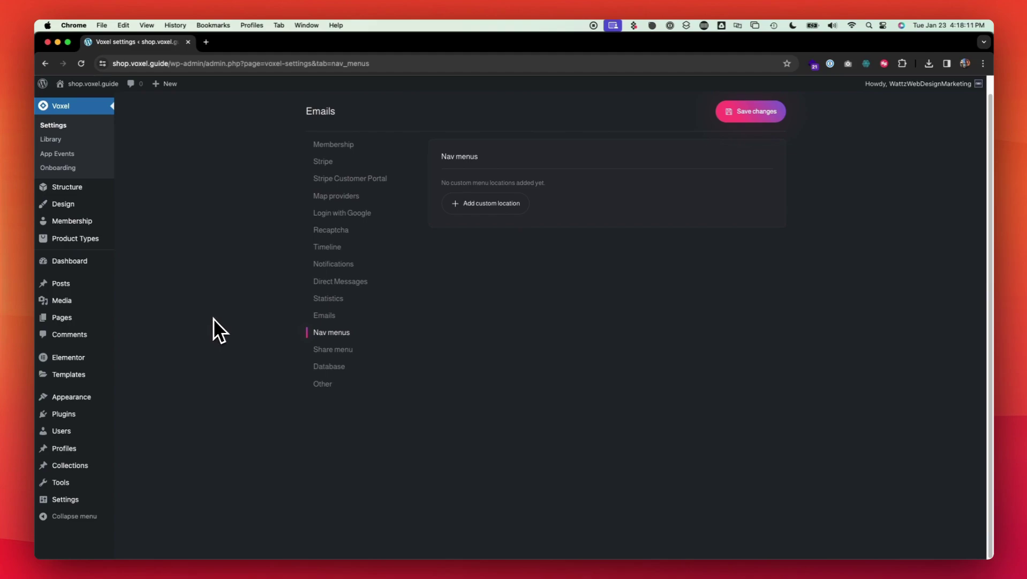
- Browse the Share menu items, from Social networks and Facebook down to Copy link and Share via
{"action": "left_click", "coordinate": [332, 351]}
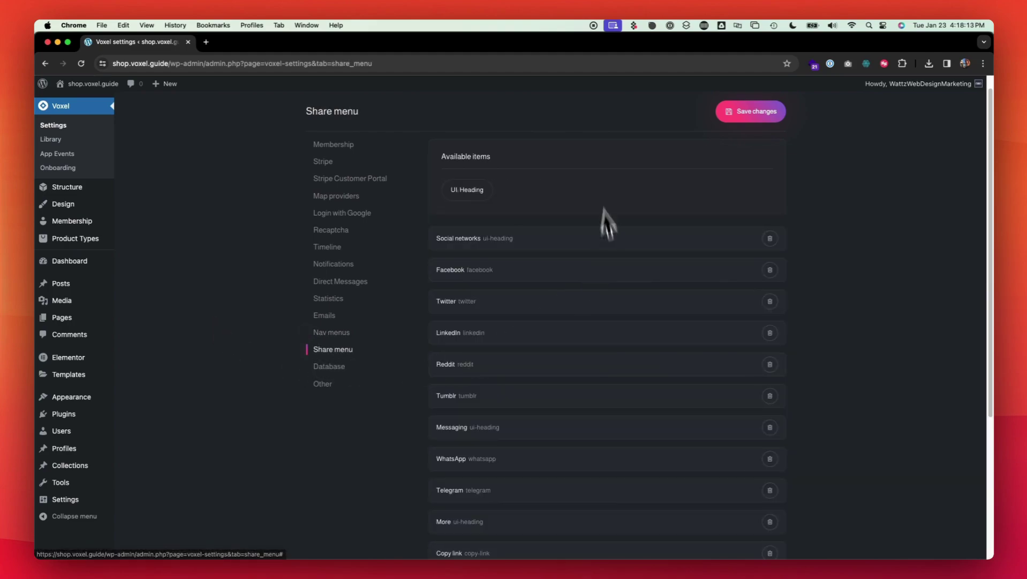
{"action": "scroll", "coordinate": [482, 198], "scroll_direction": "down", "scroll_amount": 5}
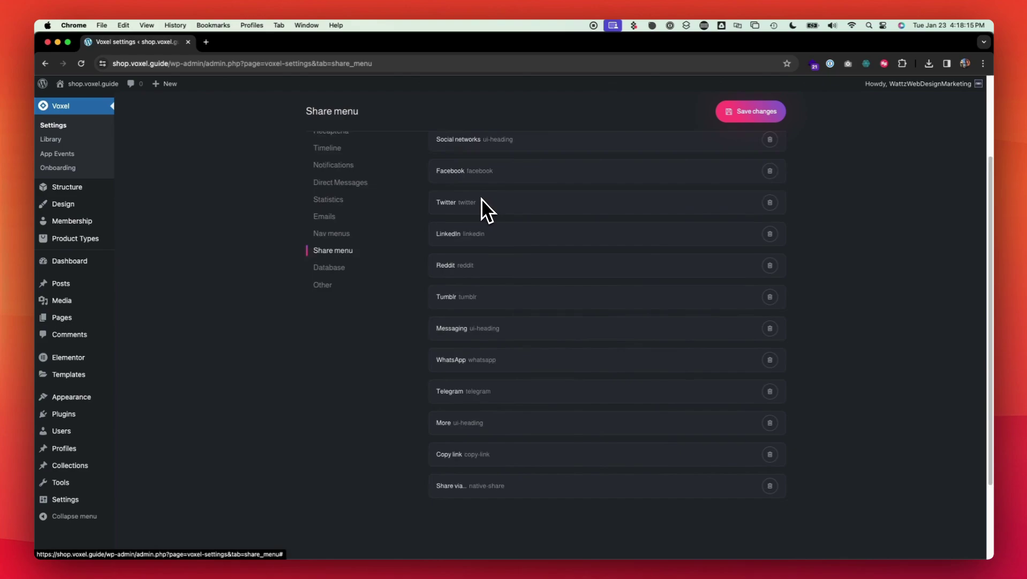
{"action": "scroll", "coordinate": [481, 204], "scroll_direction": "up", "scroll_amount": 5}
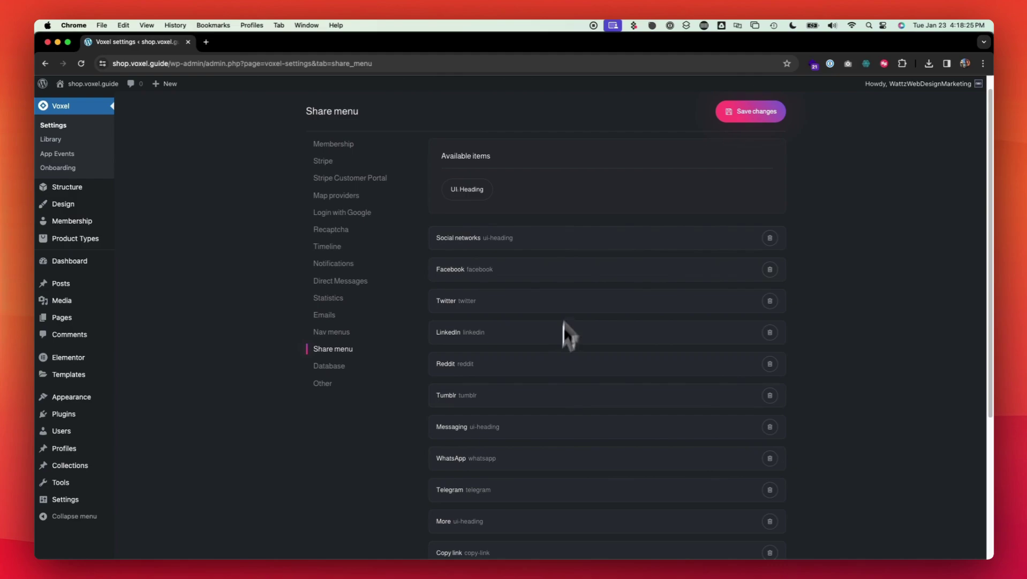
- Look over the Database and Other settings, then return to Membership with its 30-day free trial
{"action": "left_click", "coordinate": [333, 366]}
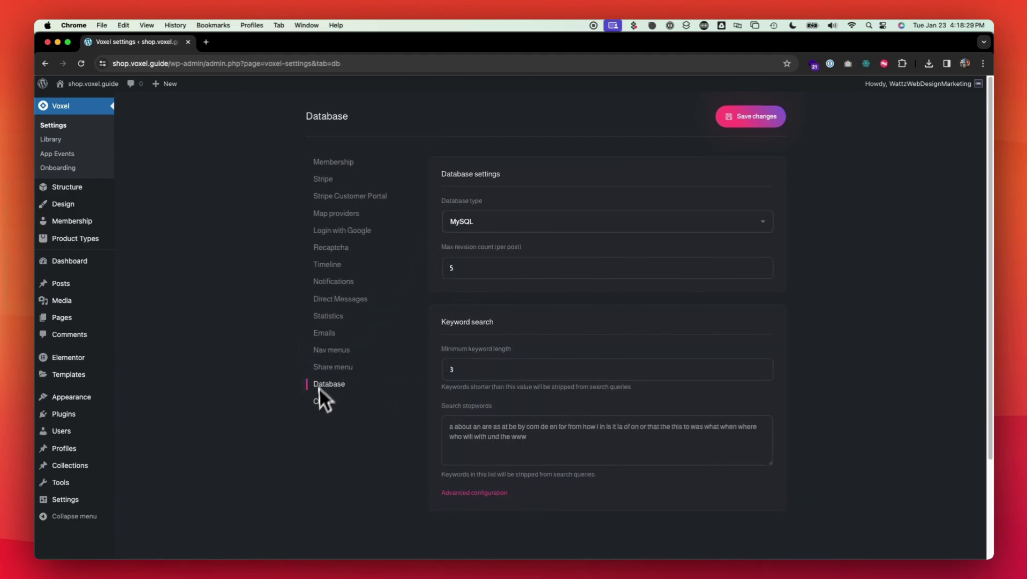
{"action": "left_click", "coordinate": [324, 402]}
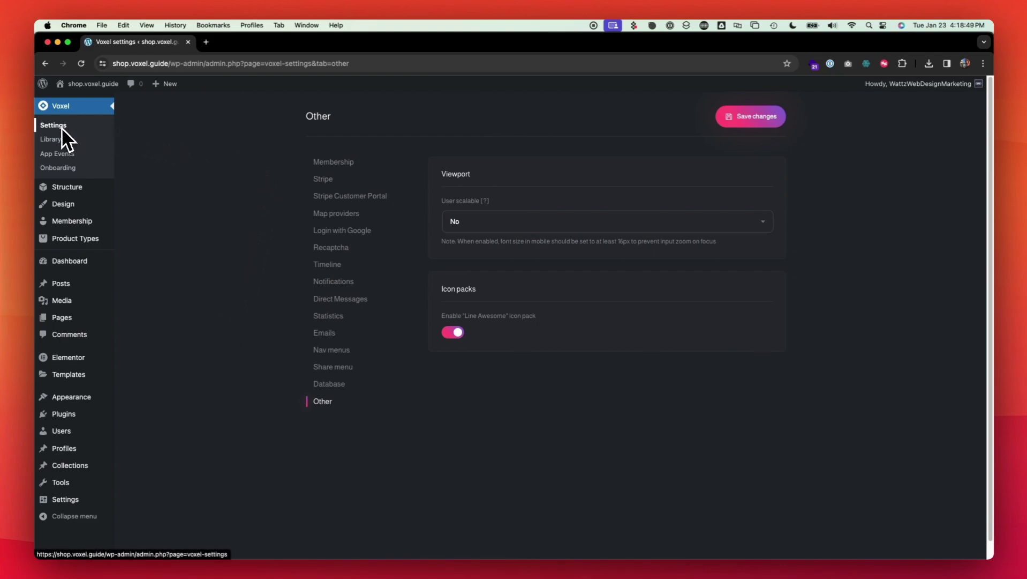
{"action": "left_click", "coordinate": [349, 164]}
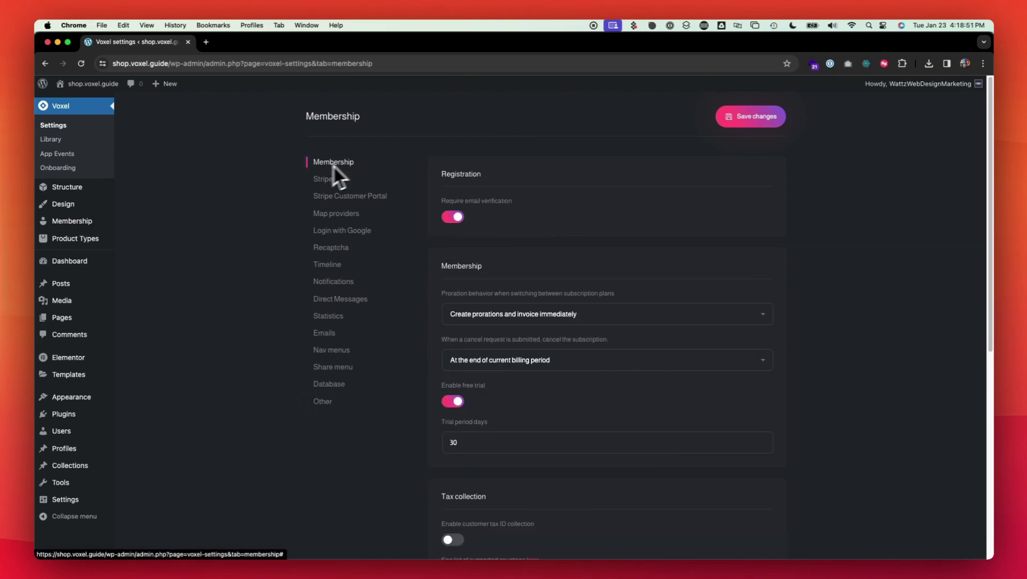